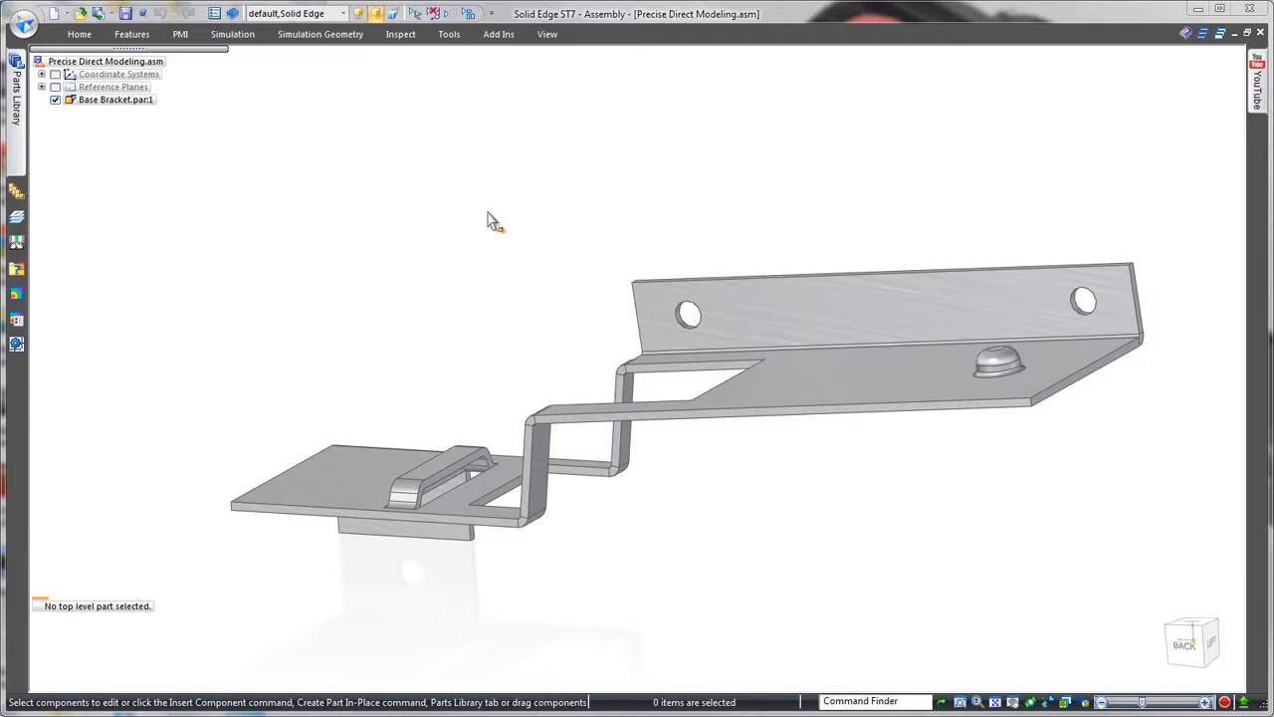
# Step: Bring the Main Clip from the parts library into the assembly beside the Base Bracket
pyautogui.click(16, 90)
pyautogui.doubleClick(50, 141)
pyautogui.moveTo(60, 115); pyautogui.dragTo(499, 172)
pyautogui.moveTo(499, 172); pyautogui.dragTo(468, 418, button='middle')
# Step: Mate a face of the Main Clip to the Base Bracket with a 0.00 mm offset
pyautogui.scroll(2, 409, 318)
pyautogui.click(261, 337)
pyautogui.click(487, 332)
# Step: Add the remaining face relationships between the Main Clip's hem and the raised bridge on the Base Bracket
pyautogui.moveTo(448, 345); pyautogui.dragTo(373, 323, button='middle')
pyautogui.scroll(3, 373, 323)
pyautogui.click(326, 199)
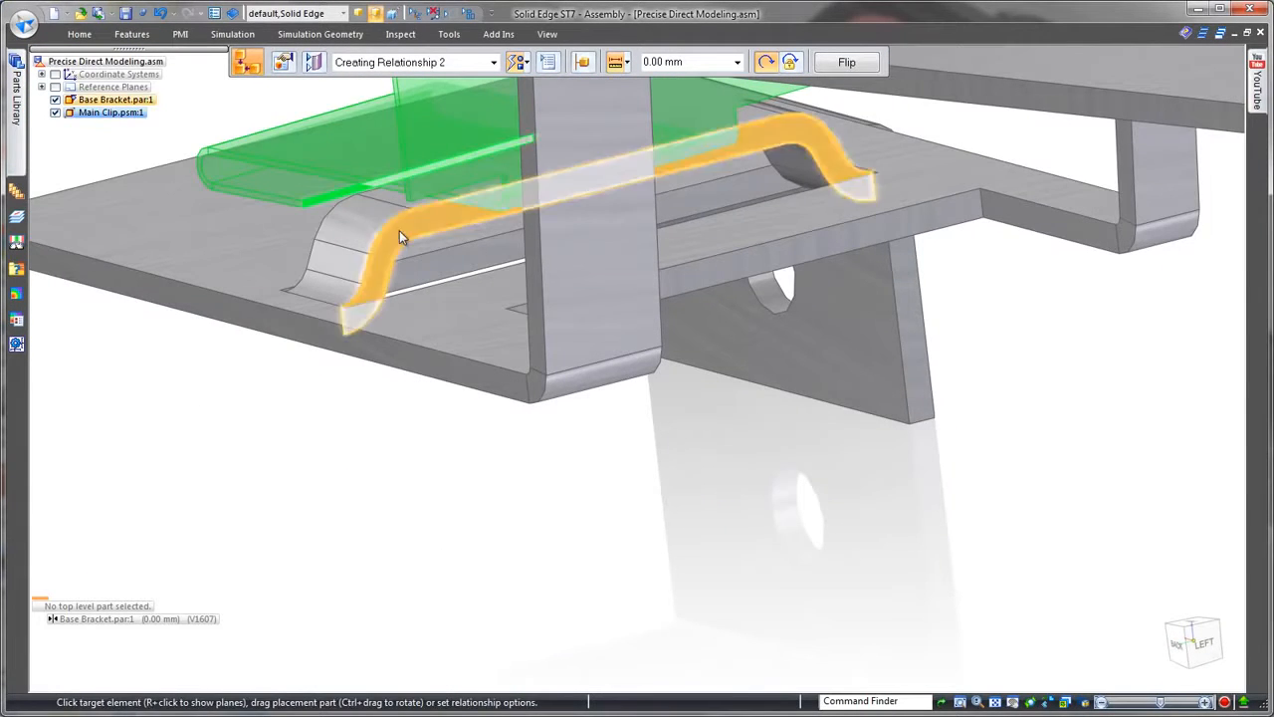
pyautogui.click(399, 232)
pyautogui.click(414, 226)
pyautogui.click(403, 239)
pyautogui.scroll(-5, 384, 467)
pyautogui.moveTo(384, 467); pyautogui.dragTo(370, 478, button='middle')
# Step: Drag the Main Clip a short distance to adjust its position on the Base Bracket
pyautogui.click(80, 34)
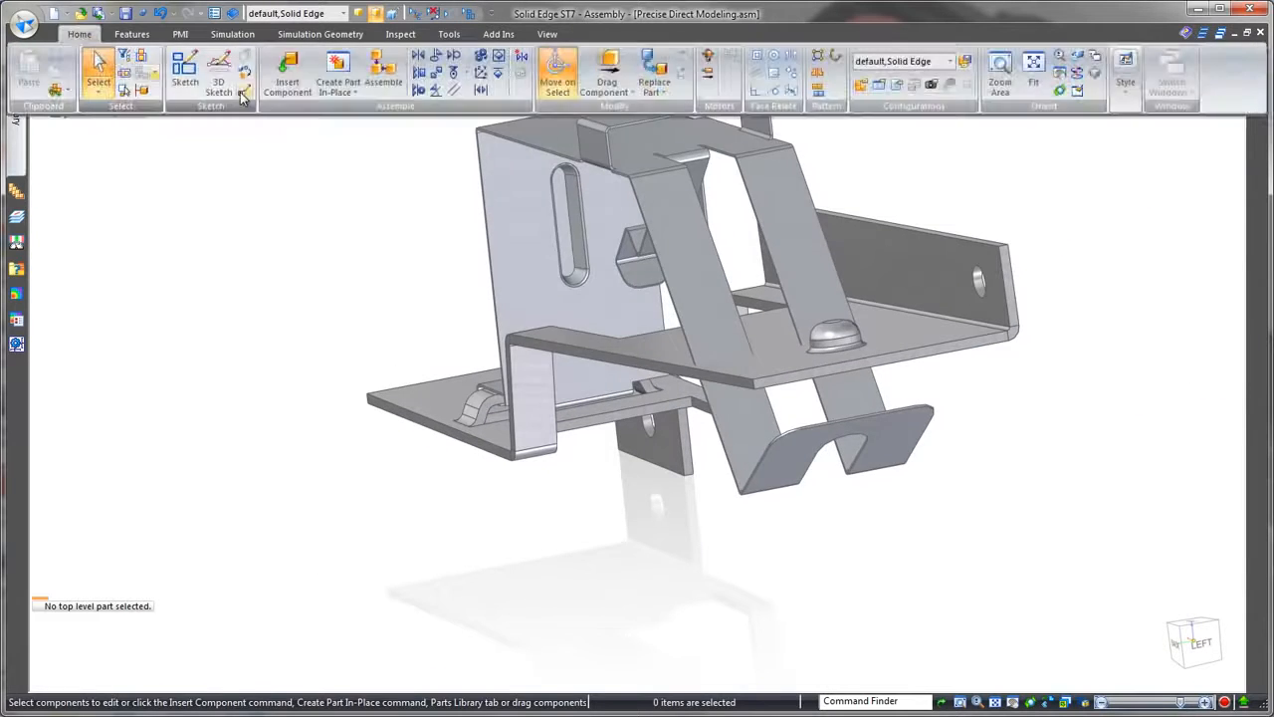
pyautogui.click(557, 75)
pyautogui.moveTo(668, 234); pyautogui.dragTo(695, 218)
pyautogui.press('Escape')
# Step: Bring the USB Block subassembly from the parts library into the assembly beside the Main Clip
pyautogui.moveTo(404, 407); pyautogui.dragTo(178, 251, button='middle')
pyautogui.moveTo(16, 91)
pyautogui.click(111, 76)
pyautogui.doubleClick(66, 115)
pyautogui.moveTo(60, 128); pyautogui.dragTo(425, 183)
# Step: Mate the USB Block to the Main Clip's upright wall with a 0.00 mm offset and align its slot with the wall's bead
pyautogui.click(489, 250)
pyautogui.click(532, 364)
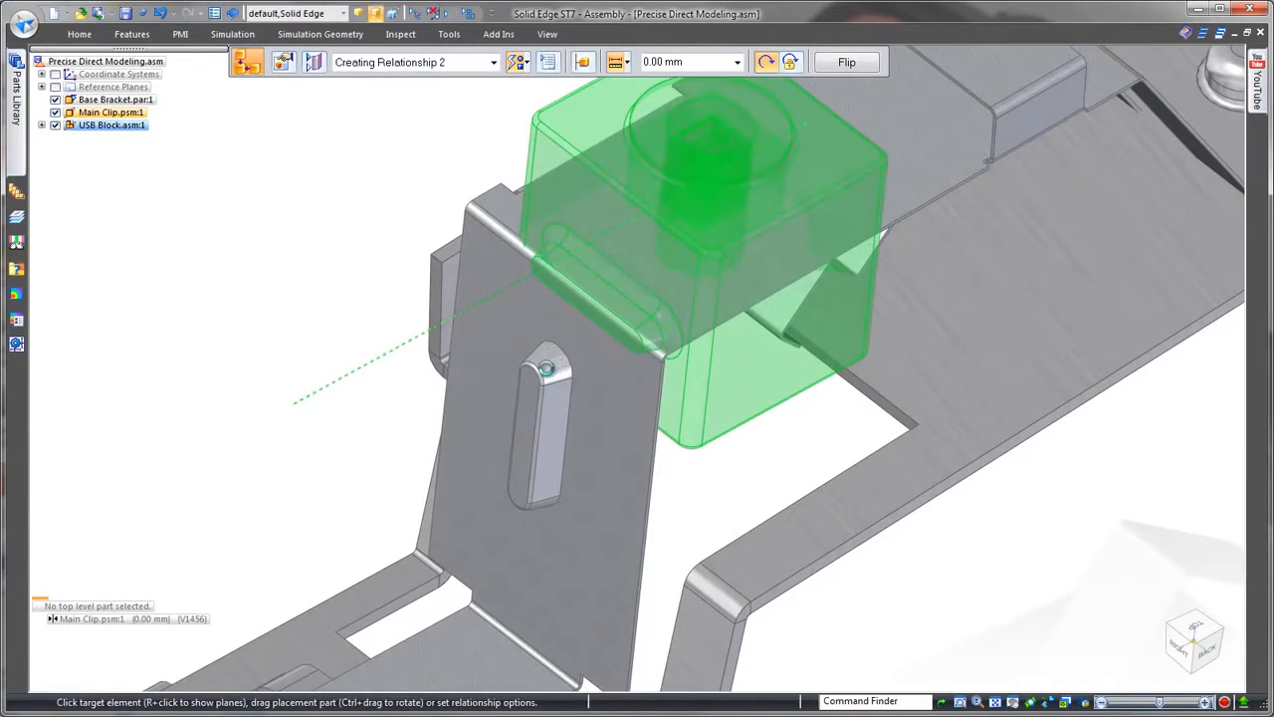
pyautogui.click(546, 368)
pyautogui.click(686, 346)
pyautogui.moveTo(683, 389); pyautogui.dragTo(548, 198, button='middle')
pyautogui.click(611, 446)
pyautogui.click(547, 192)
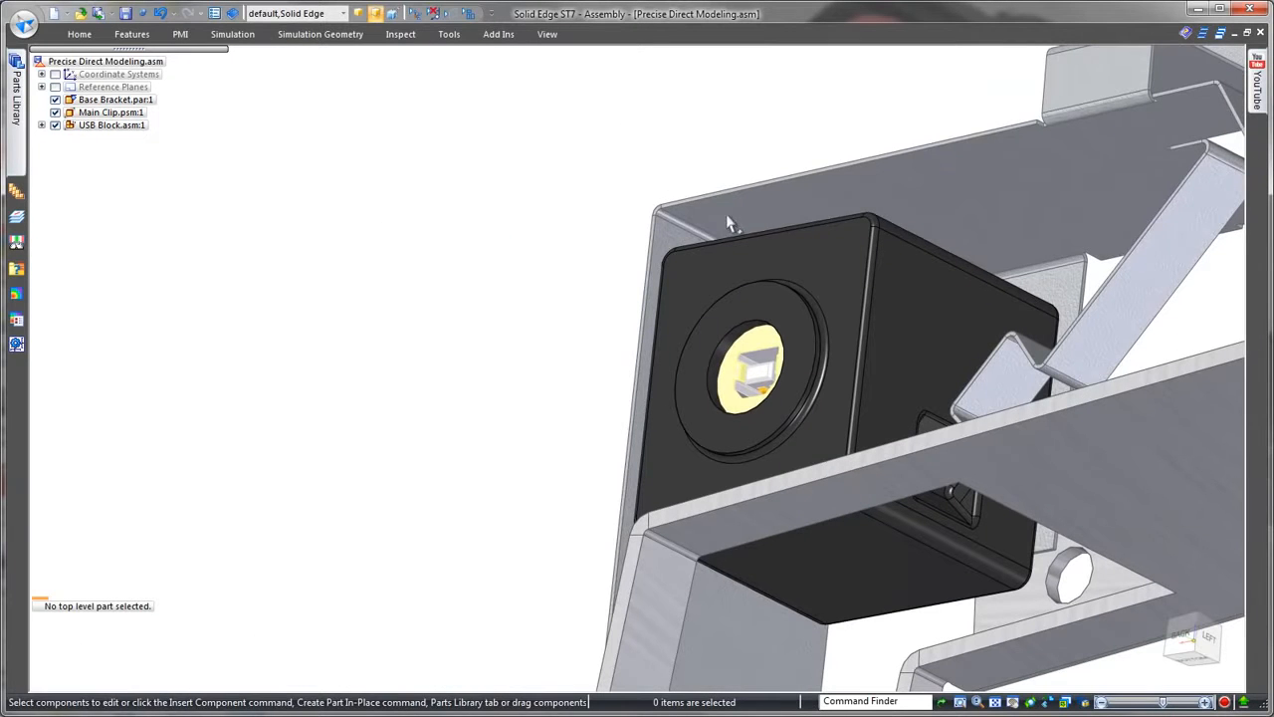
# Step: Make the underside of the Main Clip's top plate coplanar with the top face of the USB Block
pyautogui.click(735, 210)
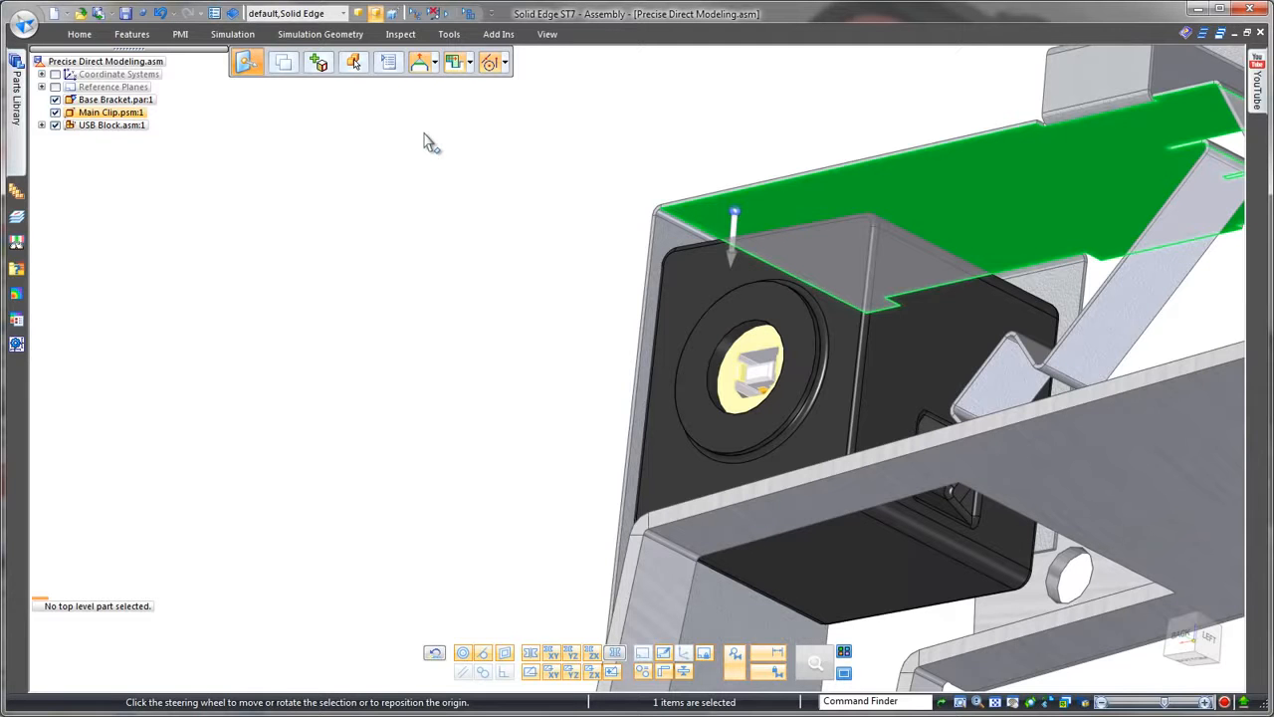
pyautogui.click(95, 36)
pyautogui.click(756, 63)
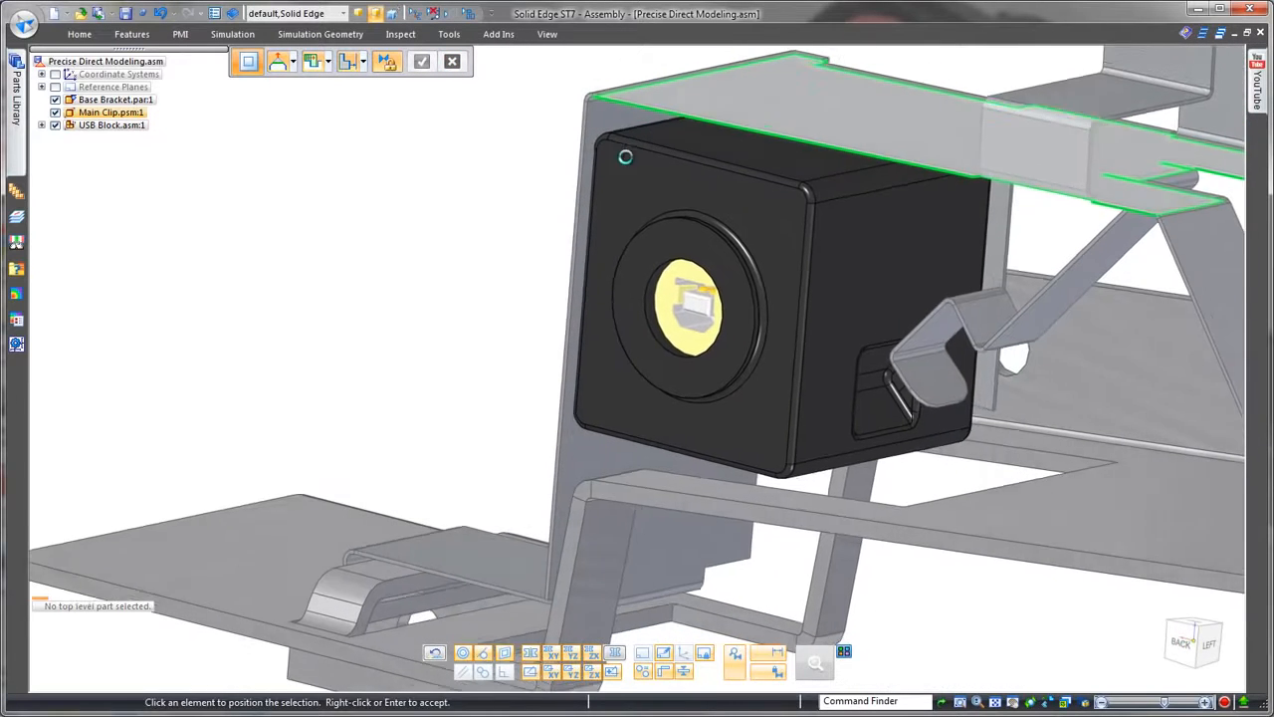
pyautogui.click(703, 160)
pyautogui.rightClick(489, 199)
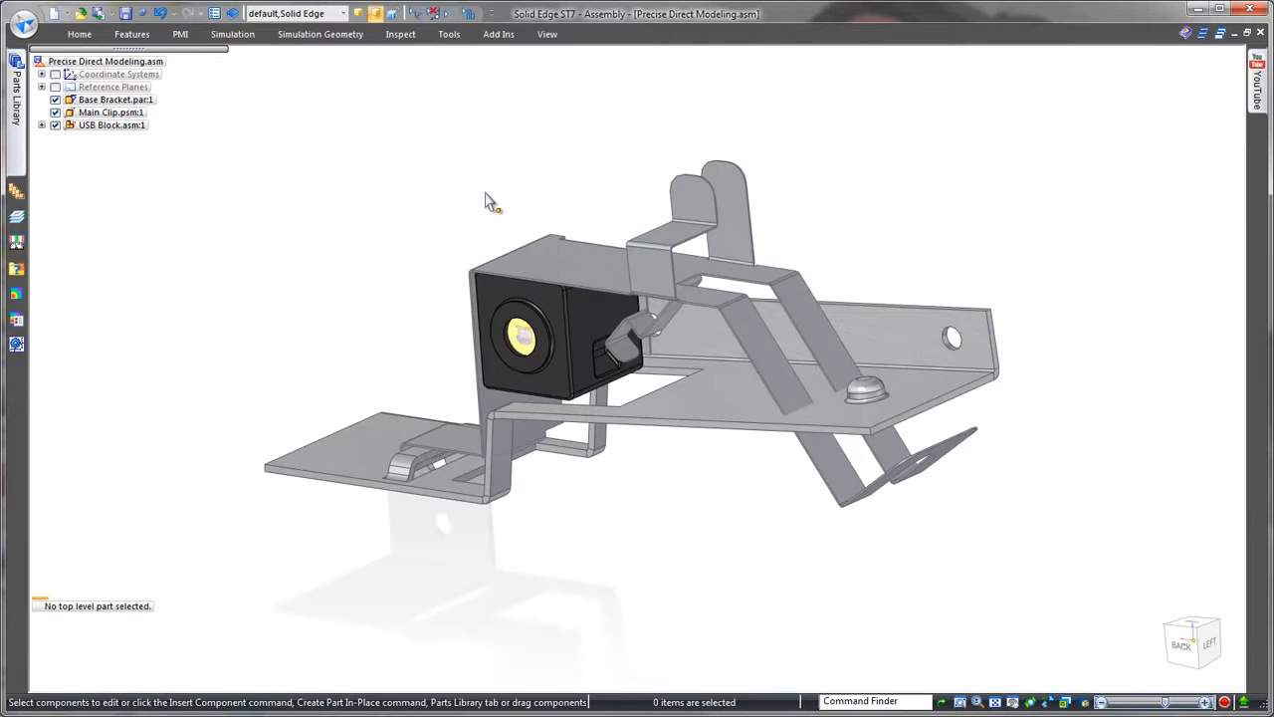
# Step: Open the Main Clip for in-place editing within the assembly
pyautogui.click(628, 241)
pyautogui.click(724, 304)
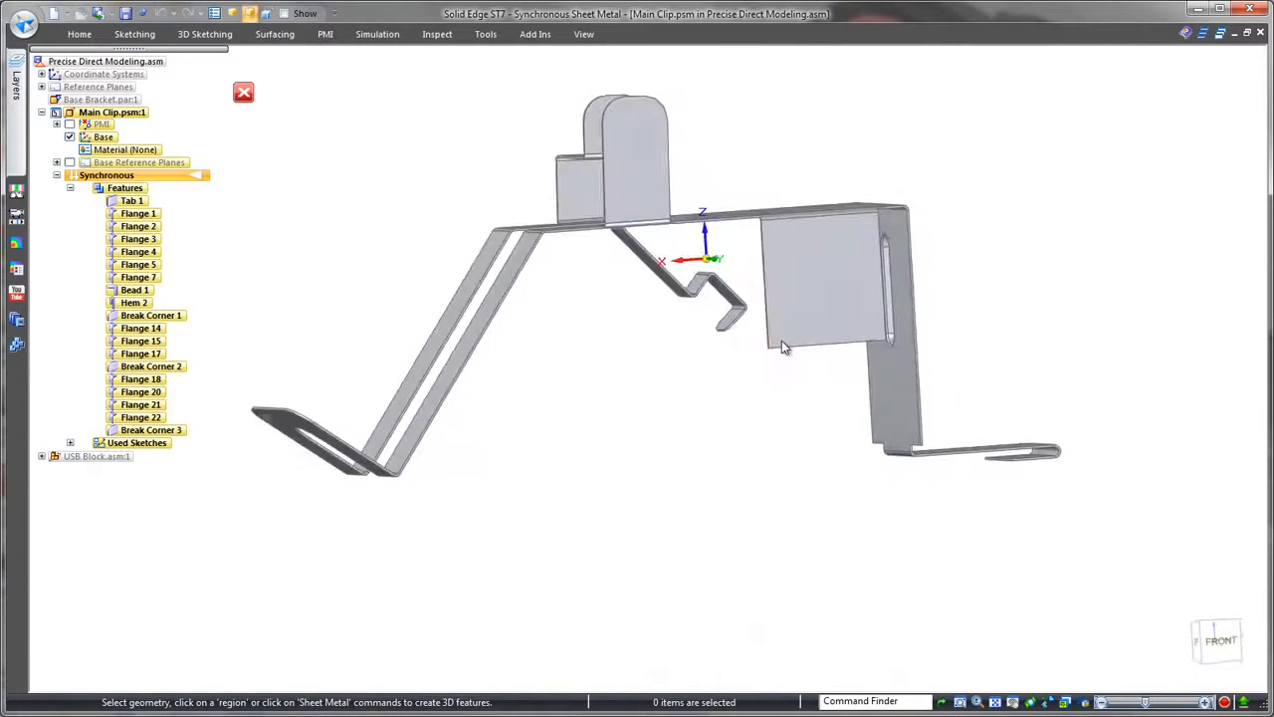
pyautogui.click(1207, 641)
# Step: Make the side edge face of the front rounded flange perpendicular to the clip's top plate
pyautogui.moveTo(1090, 515); pyautogui.dragTo(608, 177, button='middle')
pyautogui.click(601, 182)
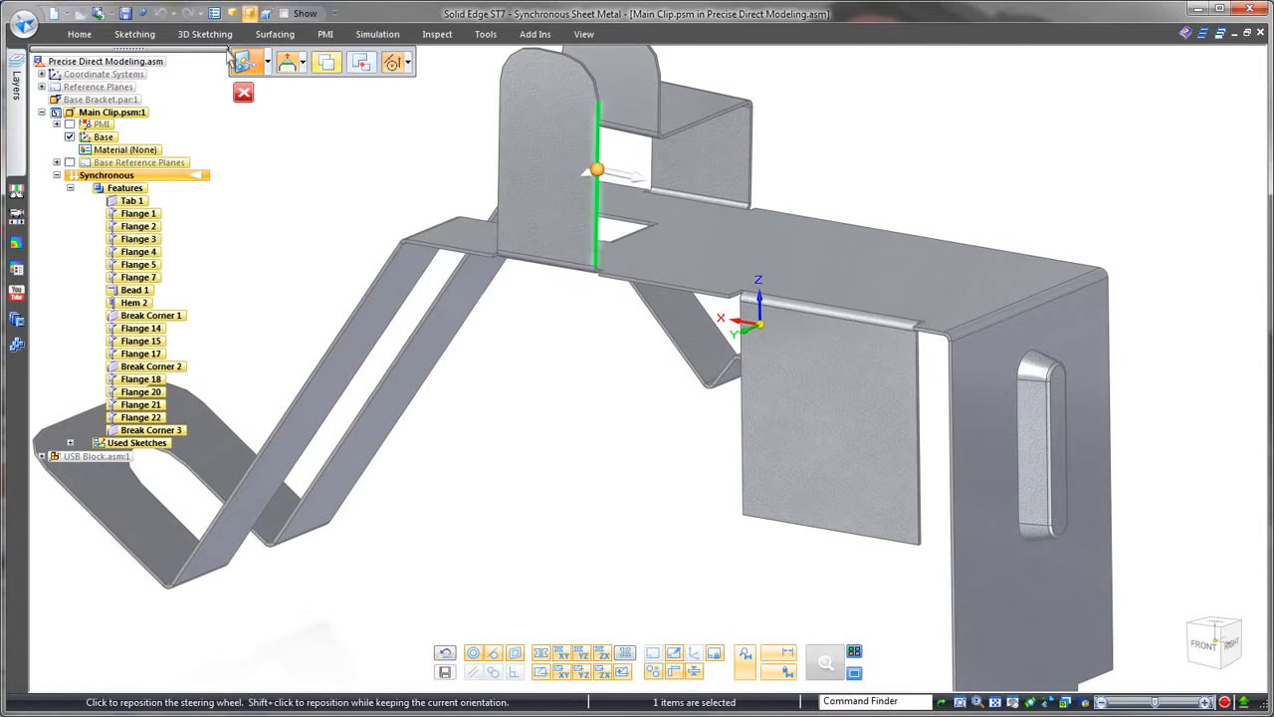
pyautogui.click(86, 36)
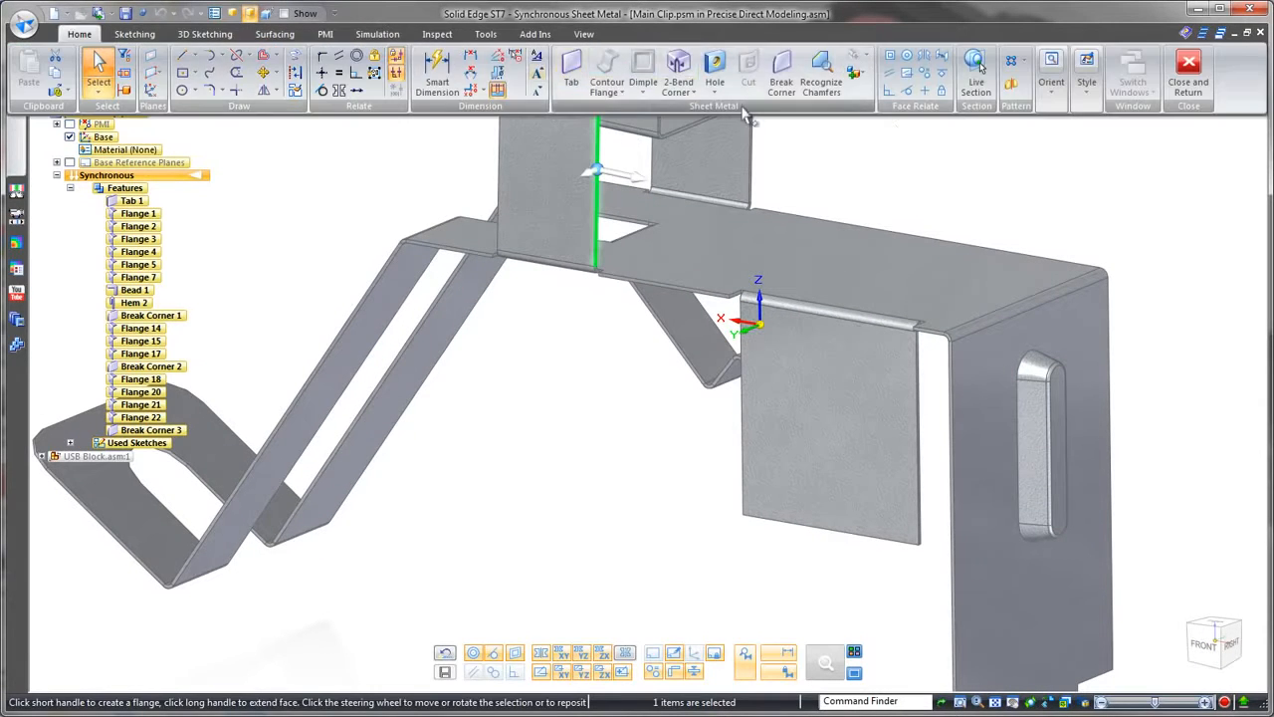
pyautogui.click(891, 91)
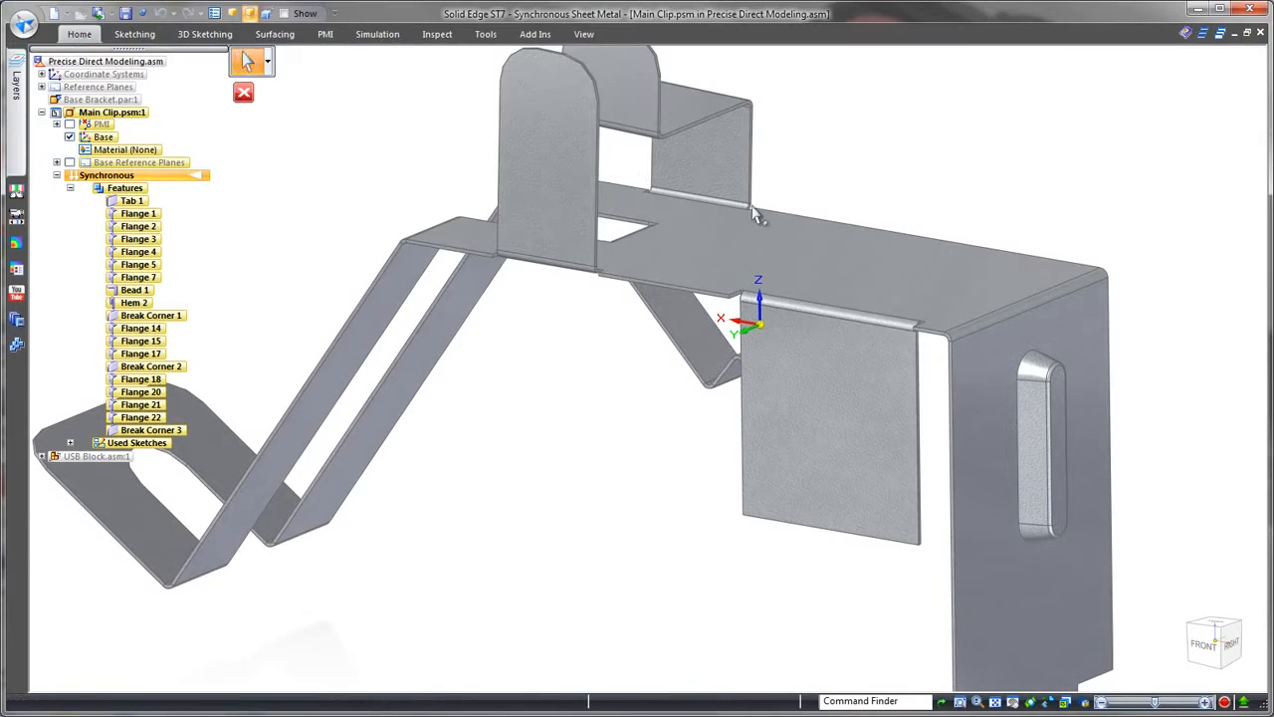
pyautogui.click(690, 258)
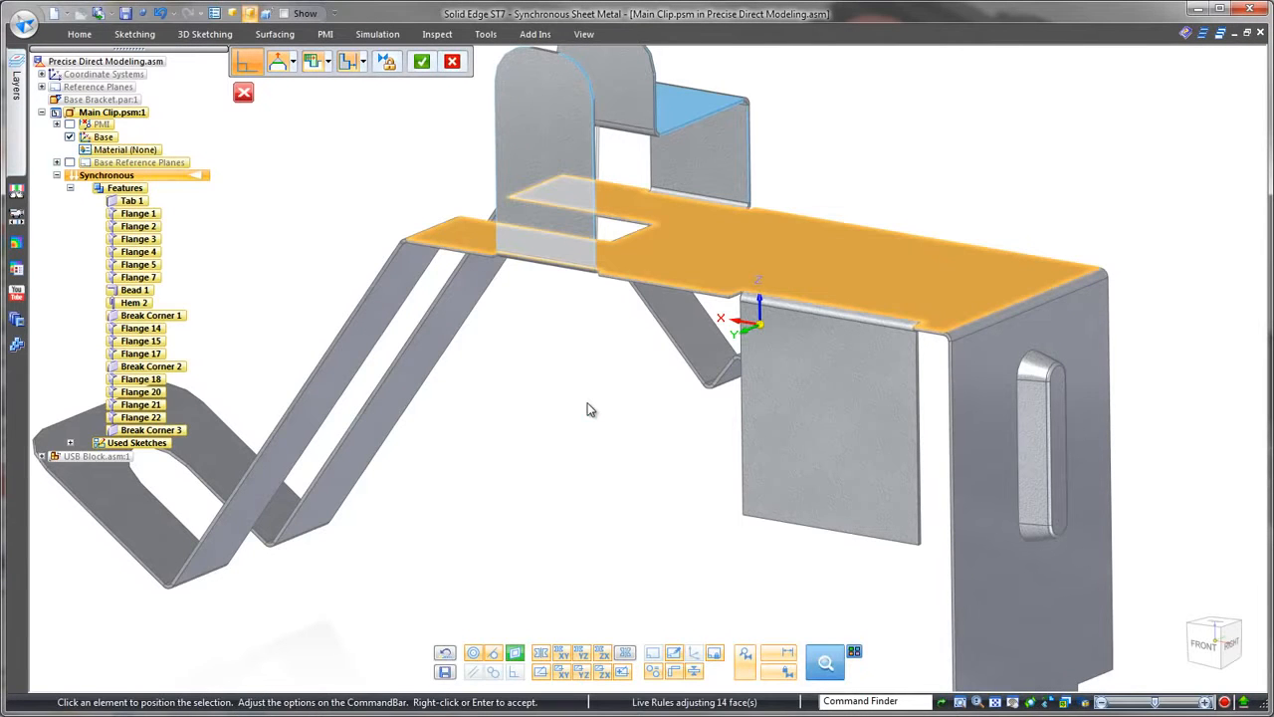
pyautogui.rightClick(587, 402)
pyautogui.press('Escape')
# Step: Make the top edge face of the front rounded flange perpendicular to its side edge face
pyautogui.scroll(2, 569, 370)
pyautogui.scroll(2, 577, 346)
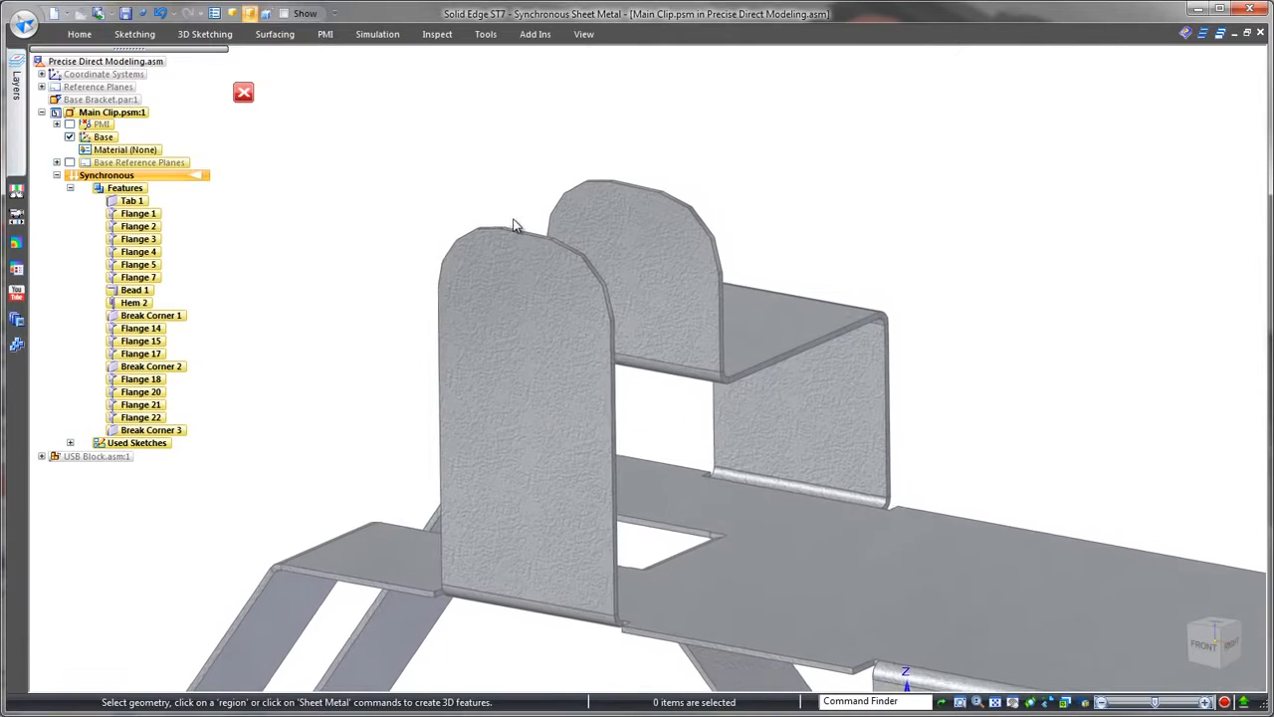
pyautogui.click(516, 232)
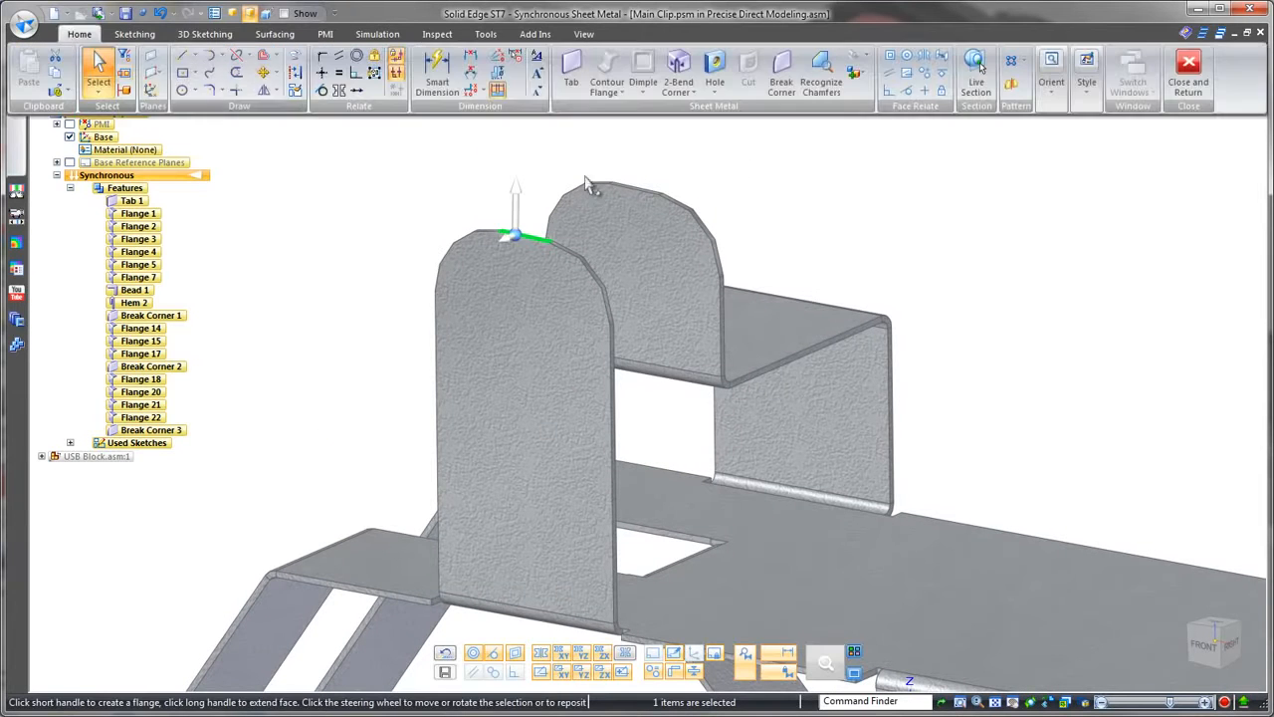
pyautogui.click(890, 91)
pyautogui.rightClick(612, 389)
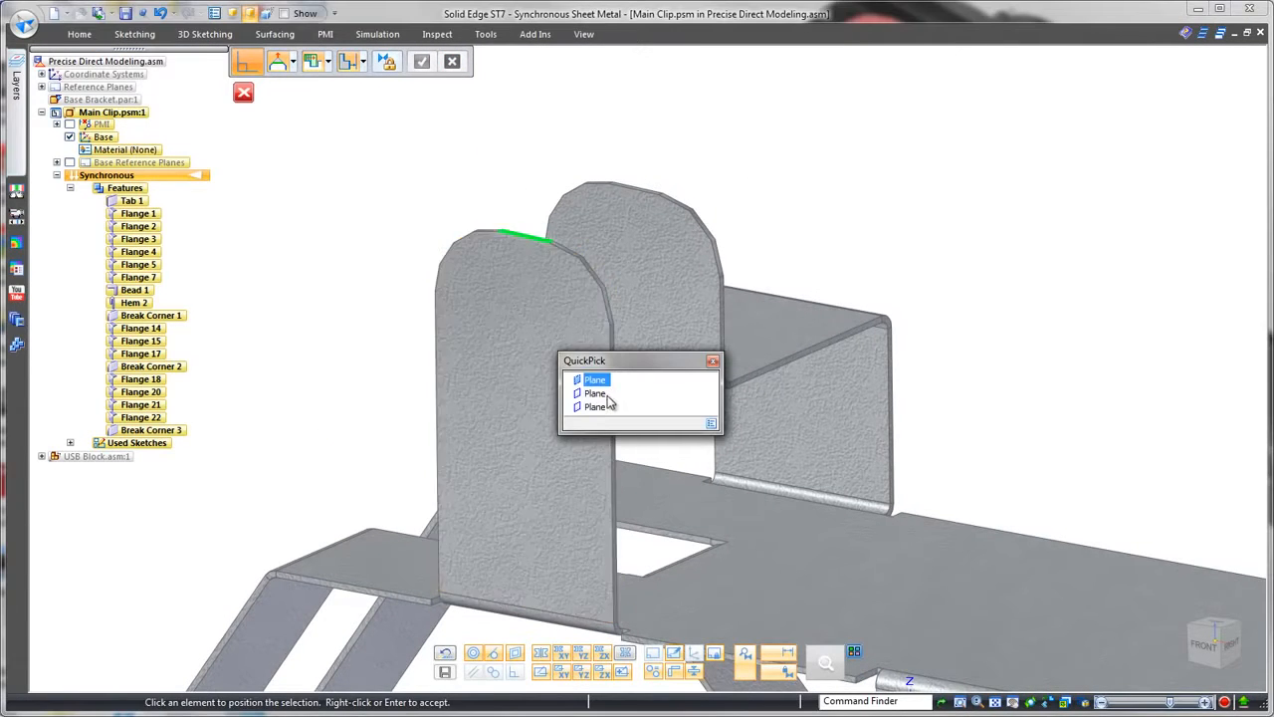
pyautogui.click(598, 408)
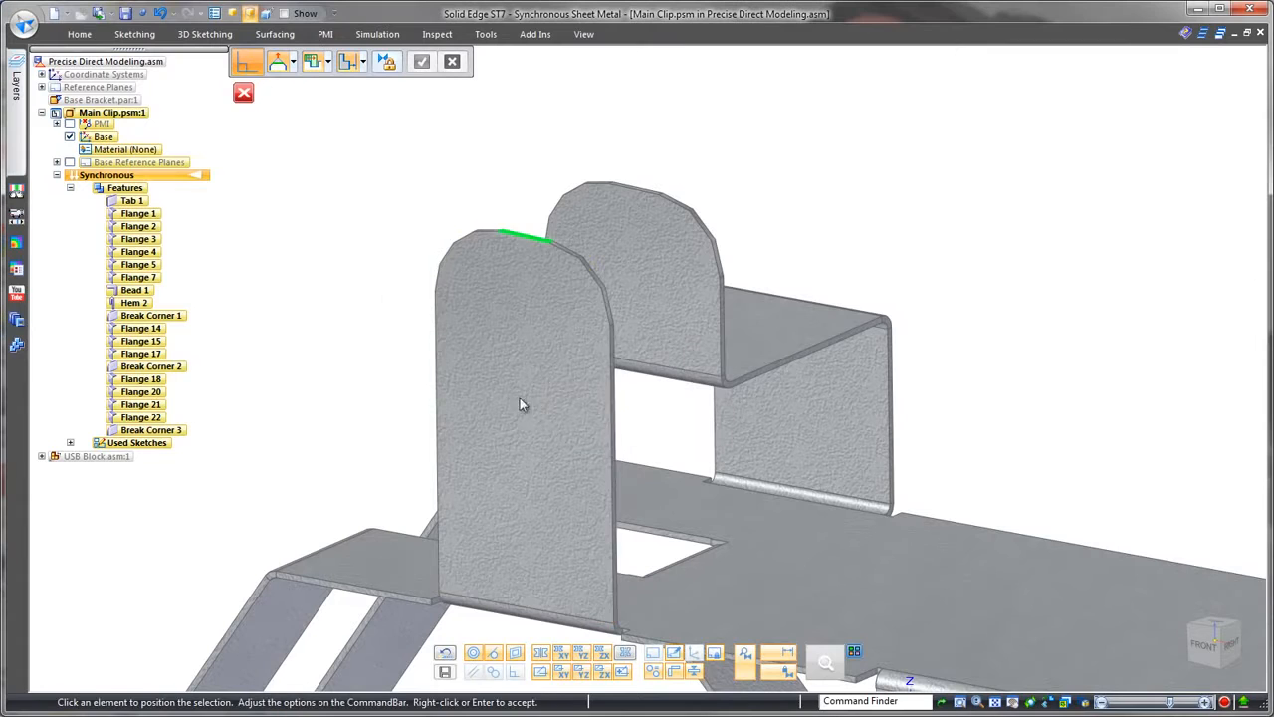
pyautogui.rightClick(382, 291)
pyautogui.press('Escape')
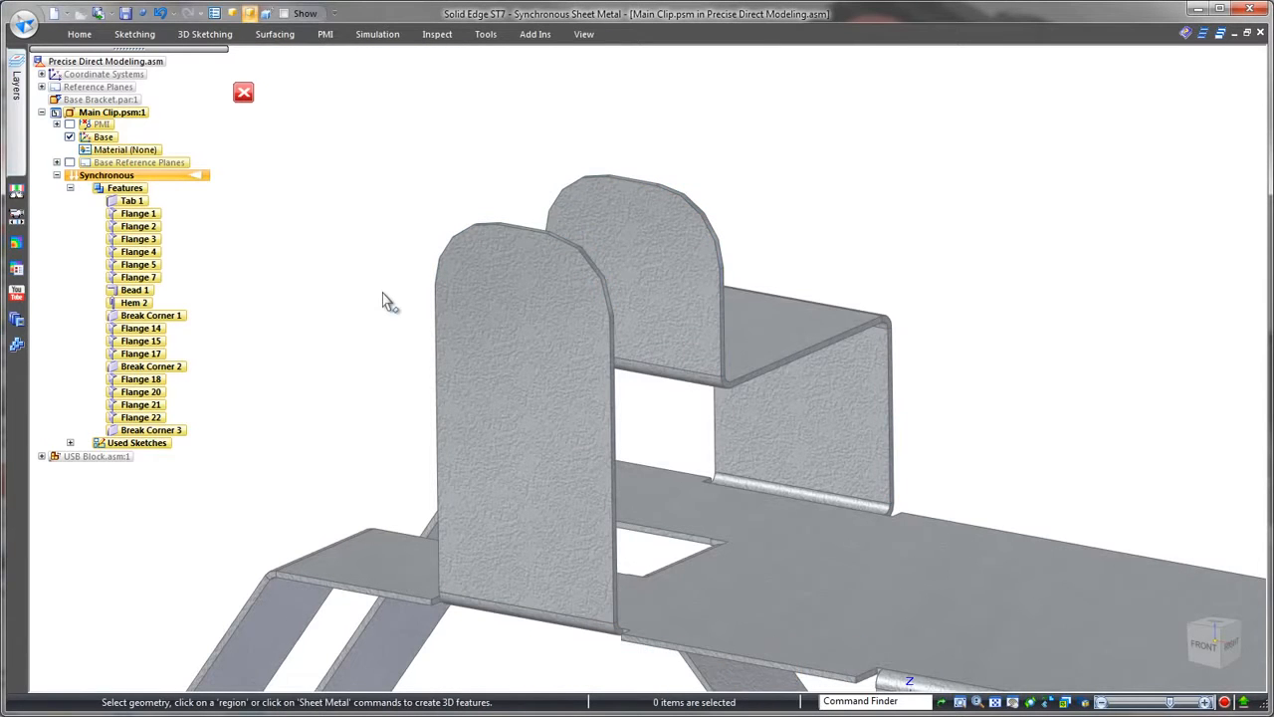
# Step: In the front view, dimension the gap between the square side flange and the clip's upright wall, locking it at 9 mm
pyautogui.middleClick(382, 292)
pyautogui.middleClick(382, 292)
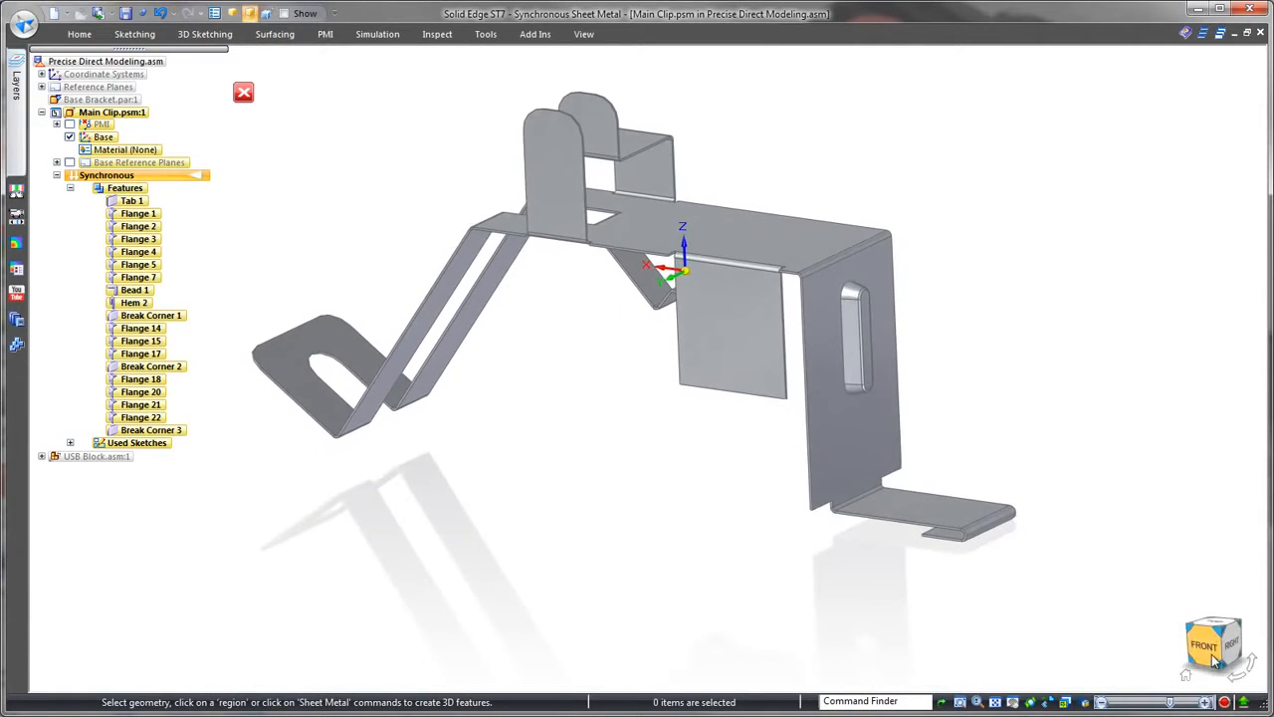
pyautogui.click(1213, 661)
pyautogui.keyDown('shift'); pyautogui.moveTo(893, 634); pyautogui.dragTo(807, 552, button='middle'); pyautogui.keyUp('shift')
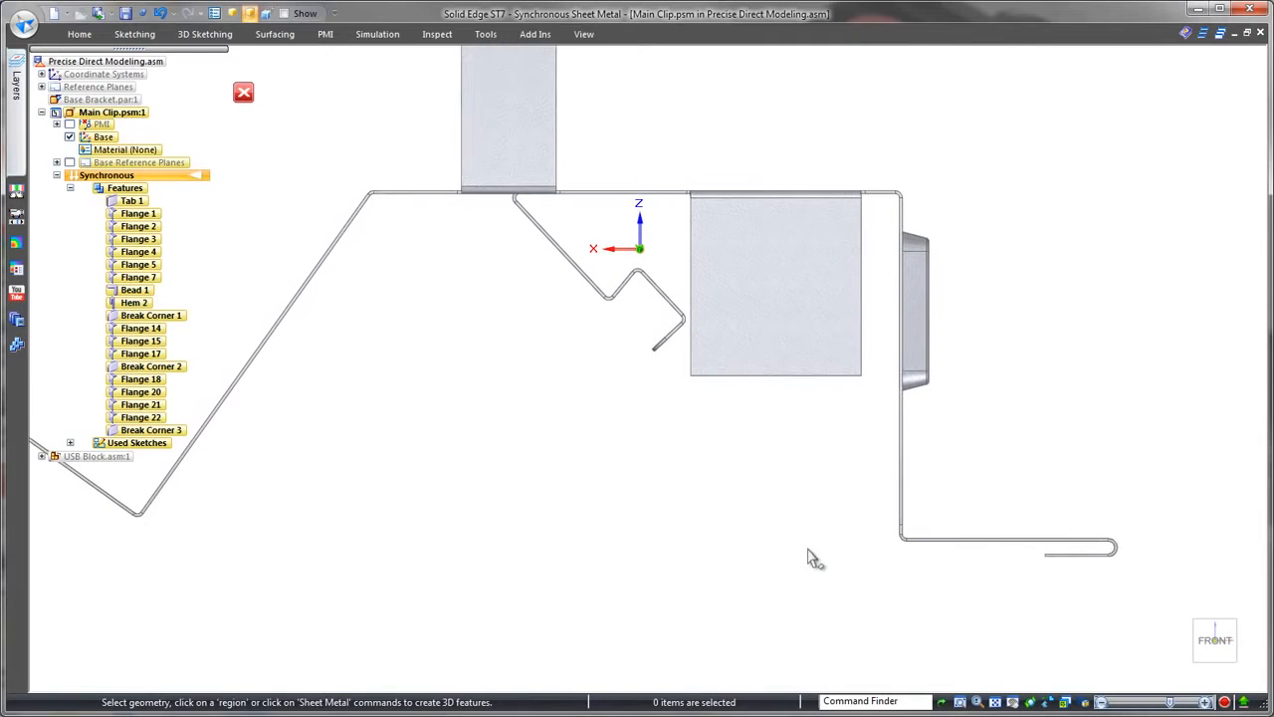
pyautogui.rightClick(806, 492)
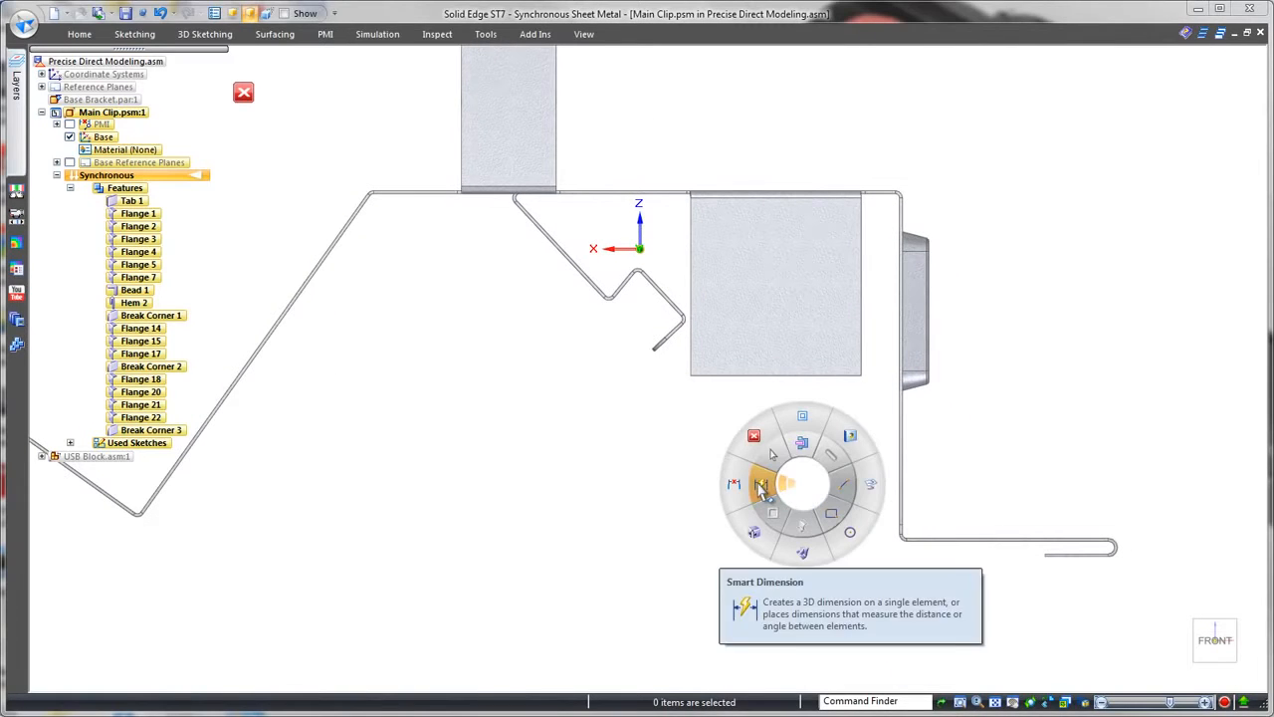
pyautogui.click(761, 485)
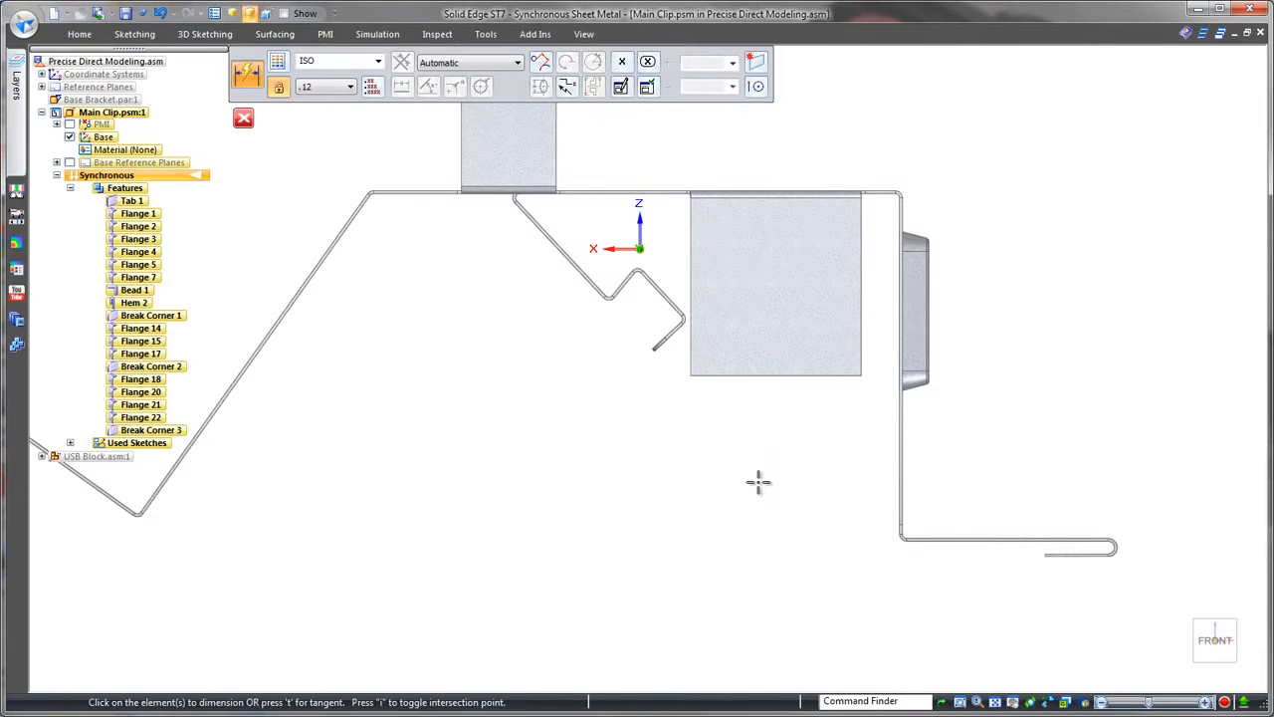
pyautogui.click(863, 354)
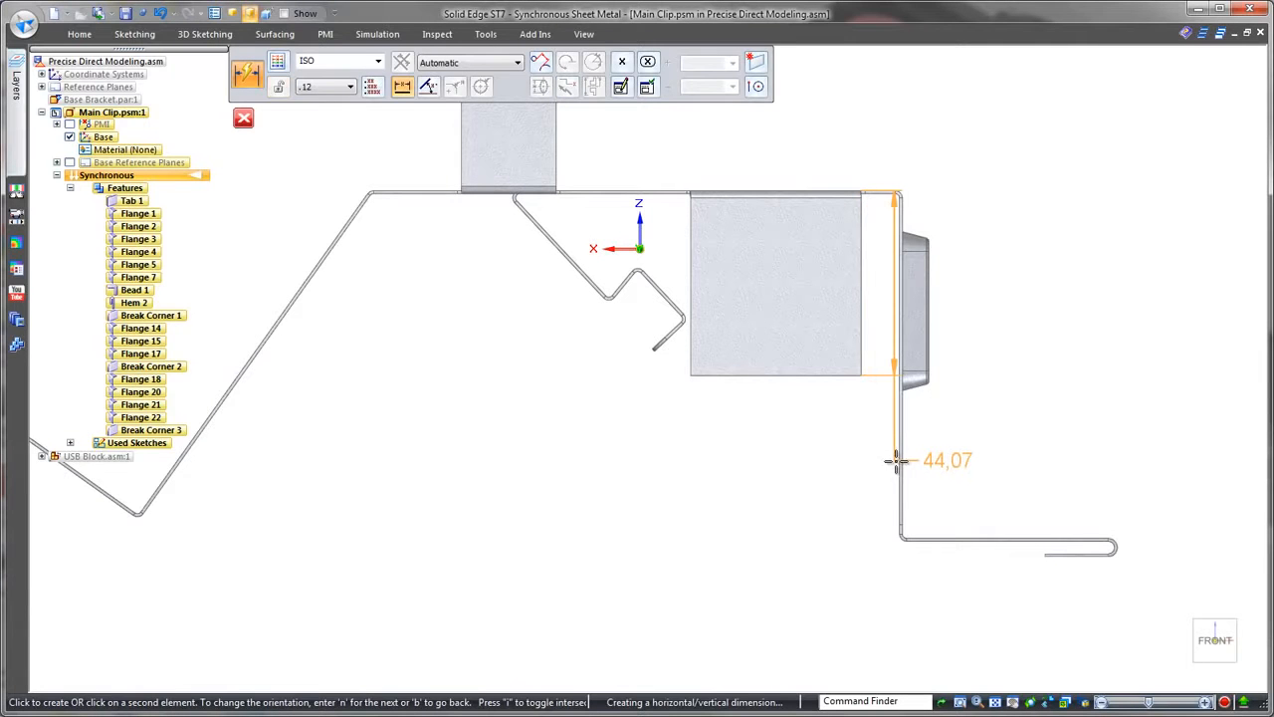
pyautogui.click(899, 463)
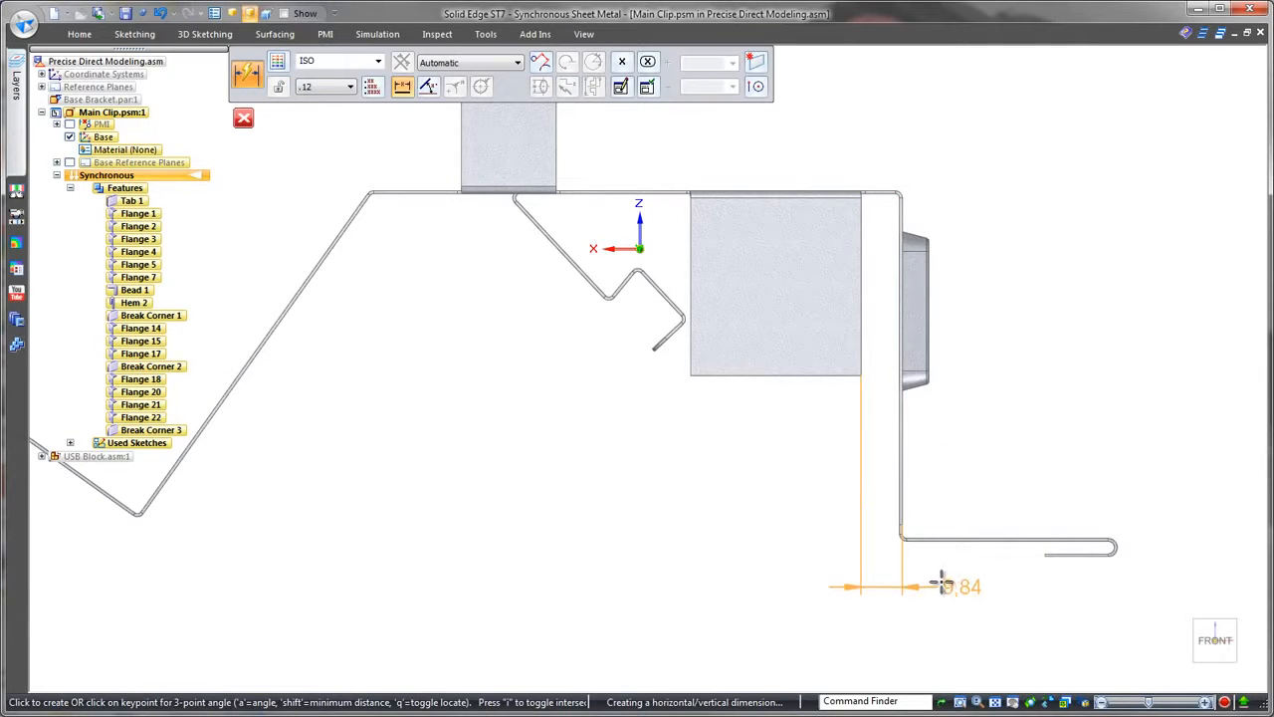
pyautogui.click(942, 577)
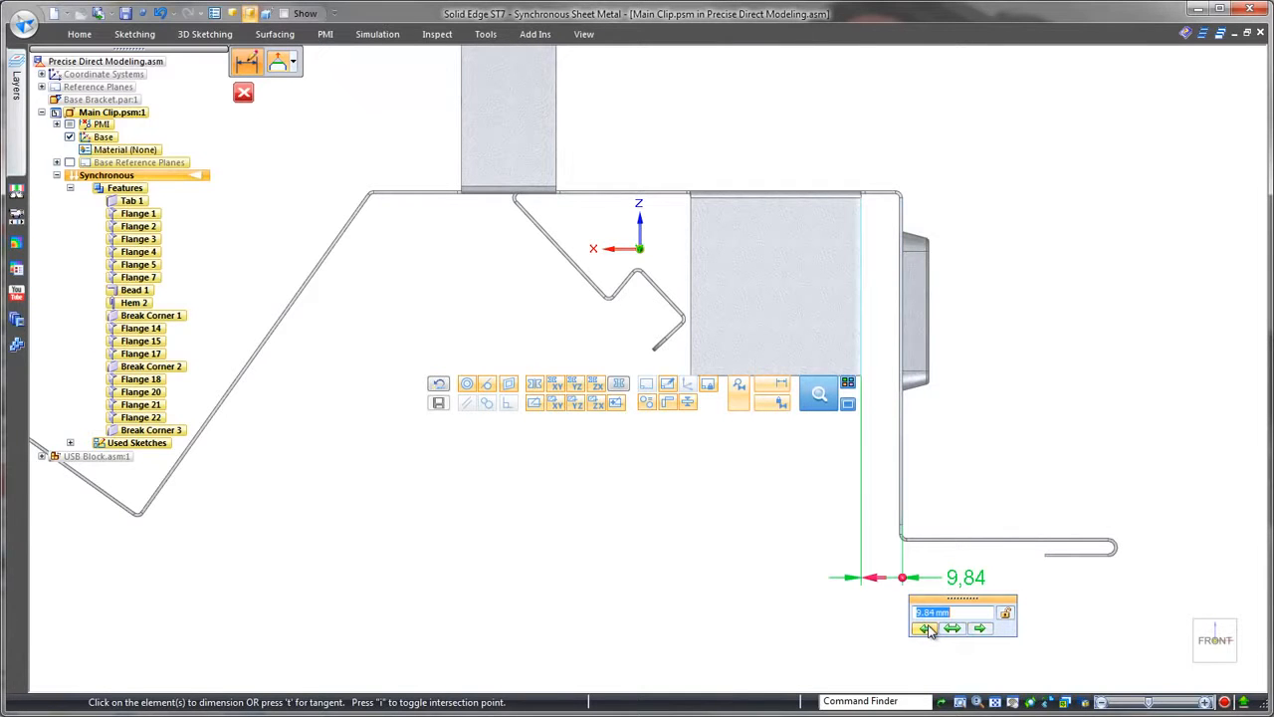
pyautogui.click(1006, 613)
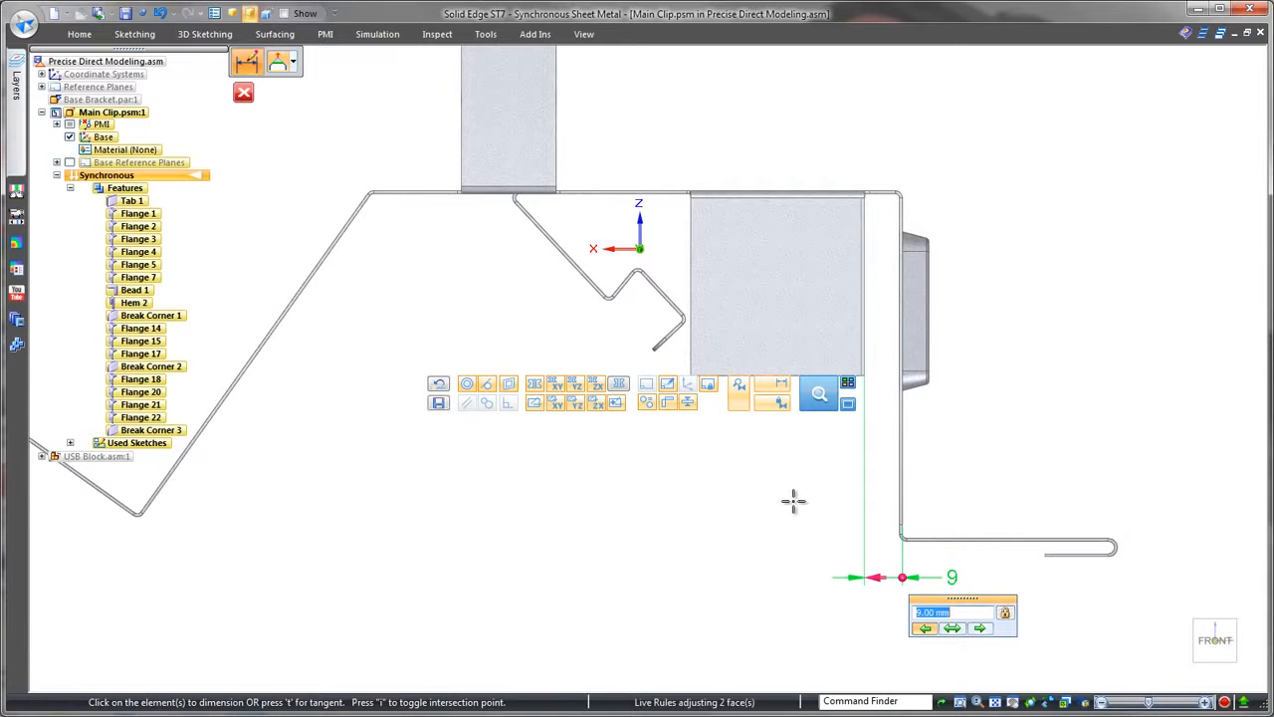
pyautogui.click(793, 501)
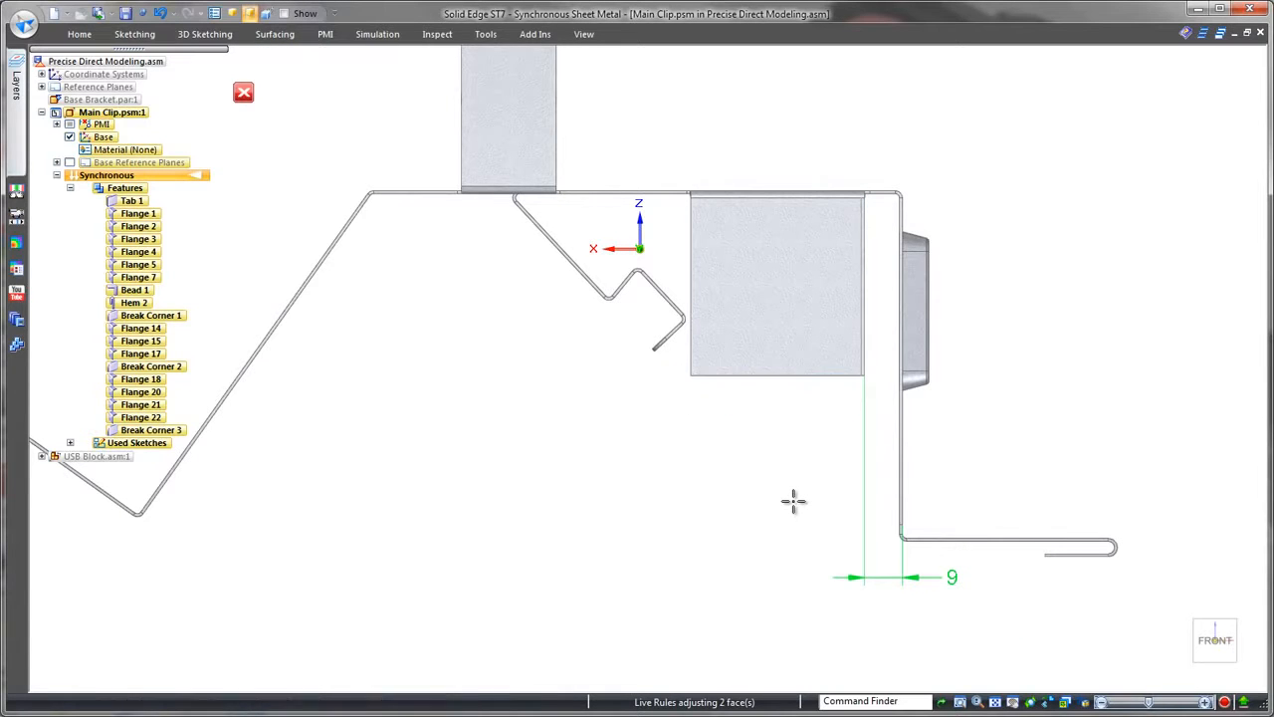
# Step: Dimension the square side flange's width and set it to 40 mm, moving only the edge farthest from the upright wall
pyautogui.click(781, 374)
pyautogui.click(783, 439)
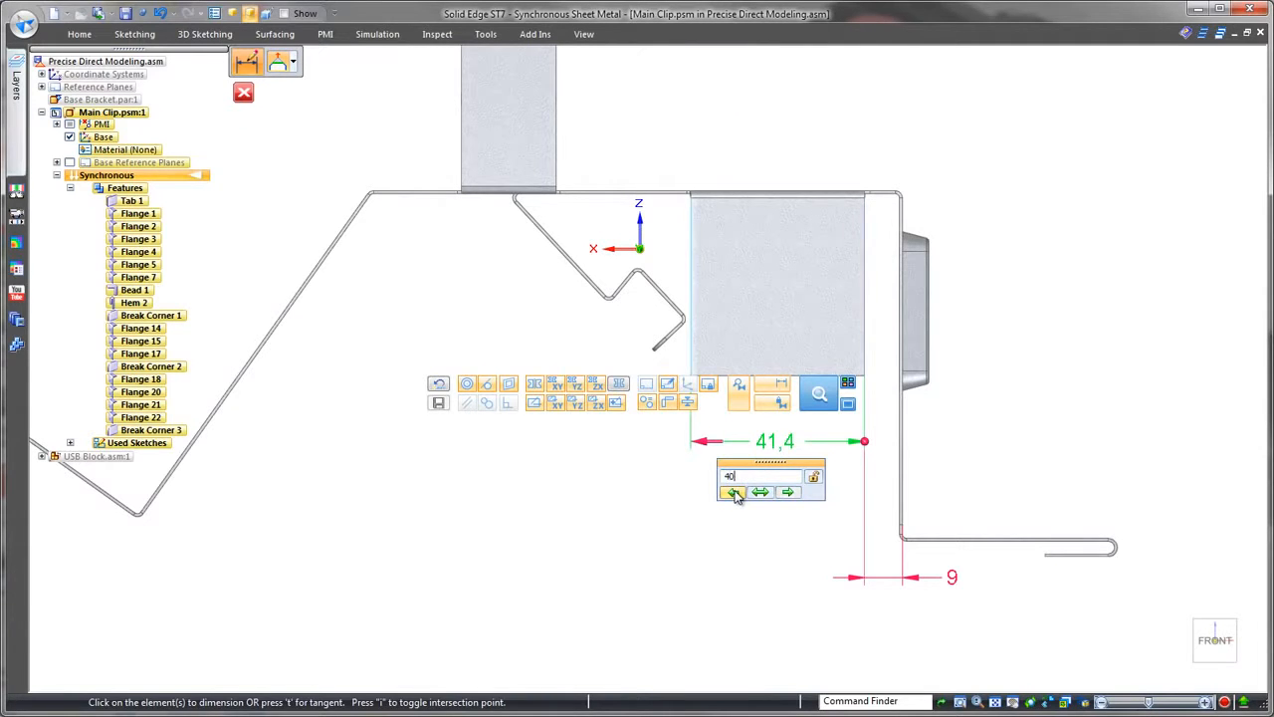
pyautogui.press('Return')
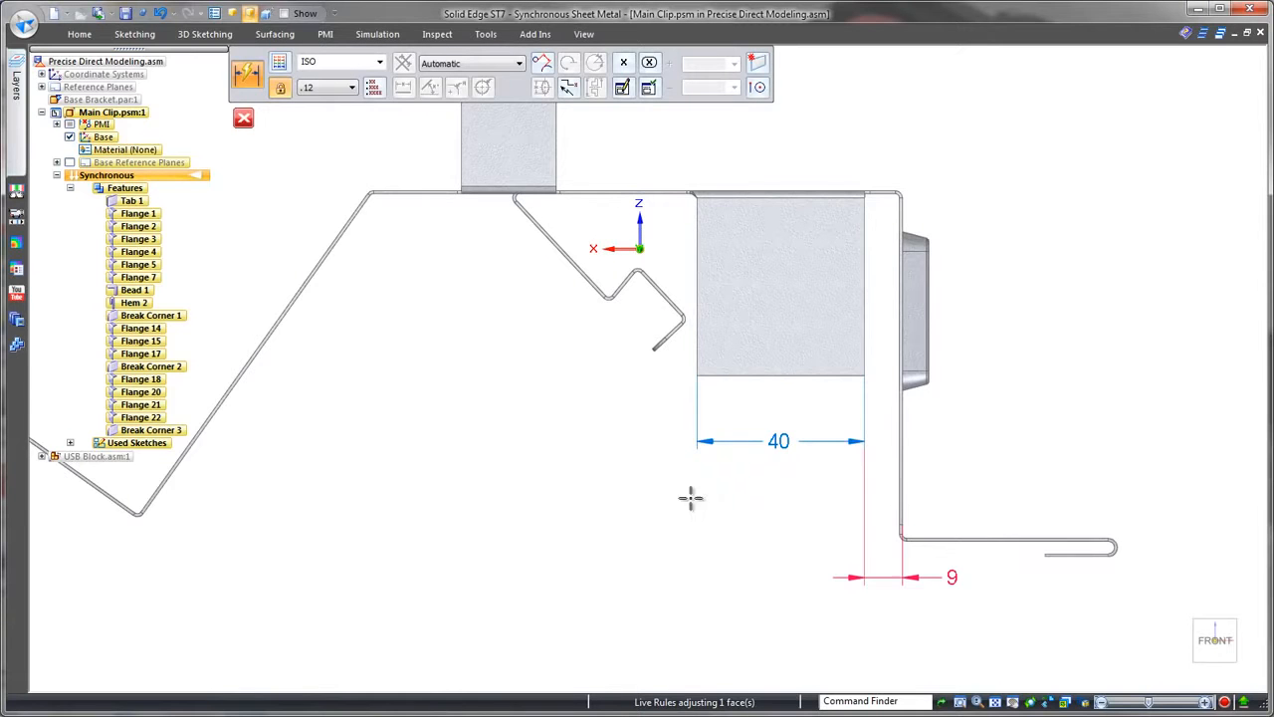
# Step: Dimension the rounded upright flange's width and set it to a locked 25 mm, changing both sides symmetrically
pyautogui.keyDown('shift'); pyautogui.moveTo(643, 480); pyautogui.dragTo(777, 687, button='middle'); pyautogui.keyUp('shift')
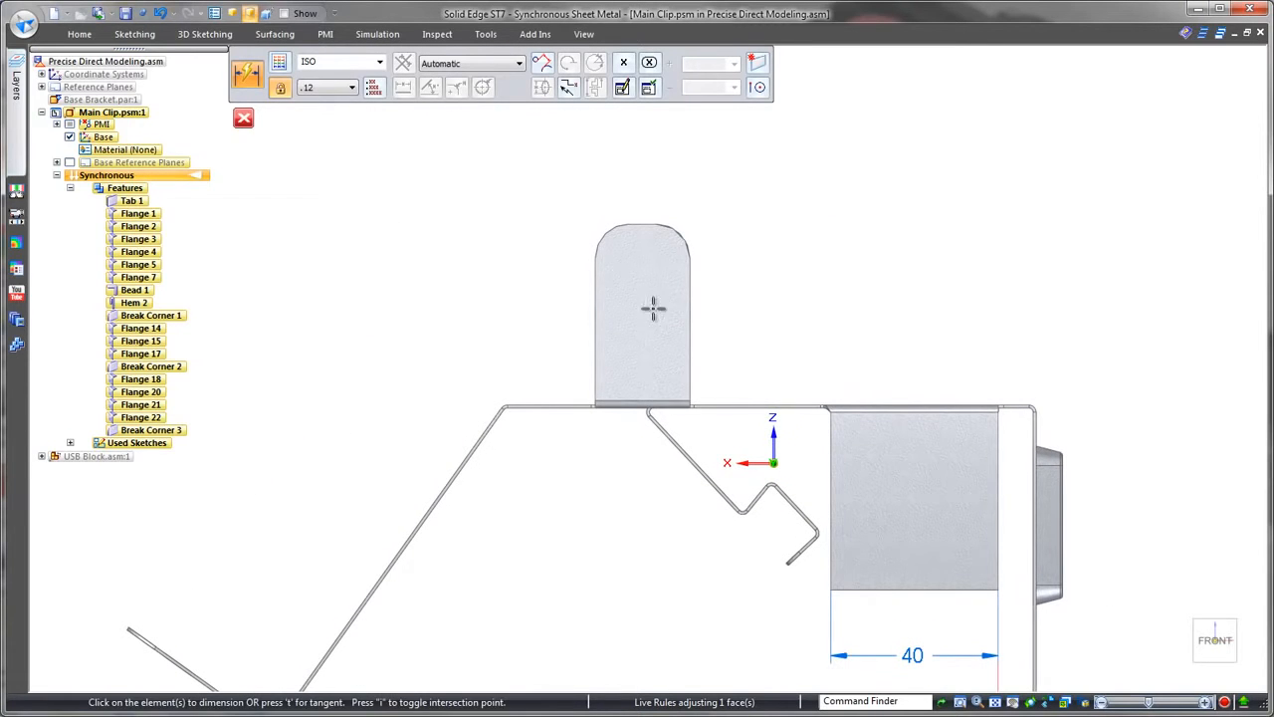
pyautogui.click(592, 283)
pyautogui.click(691, 292)
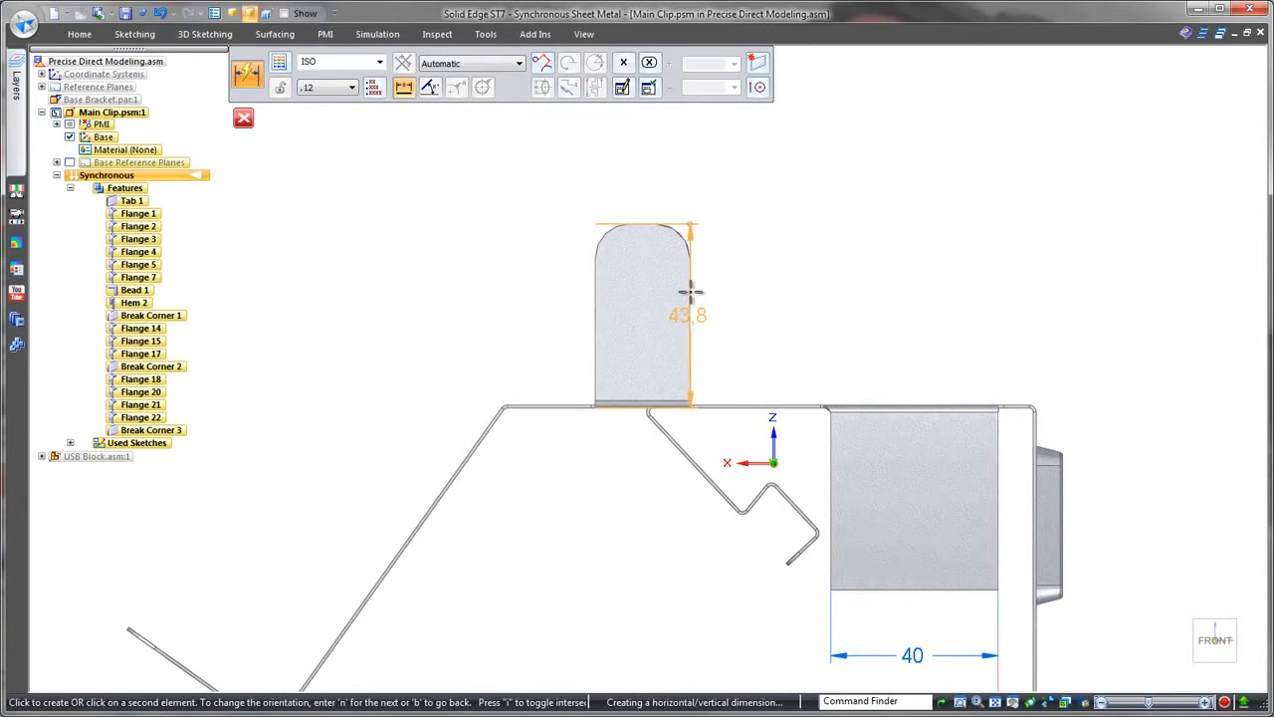
pyautogui.click(657, 190)
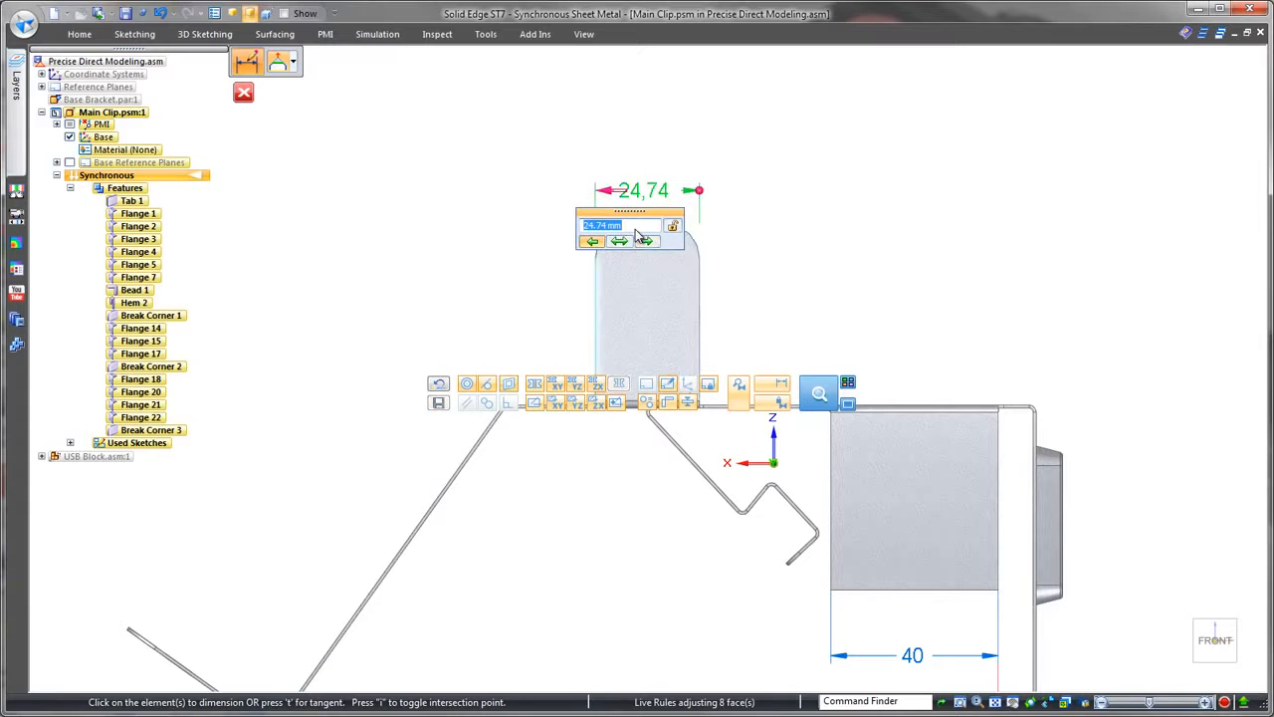
pyautogui.scroll(1, 636, 229)
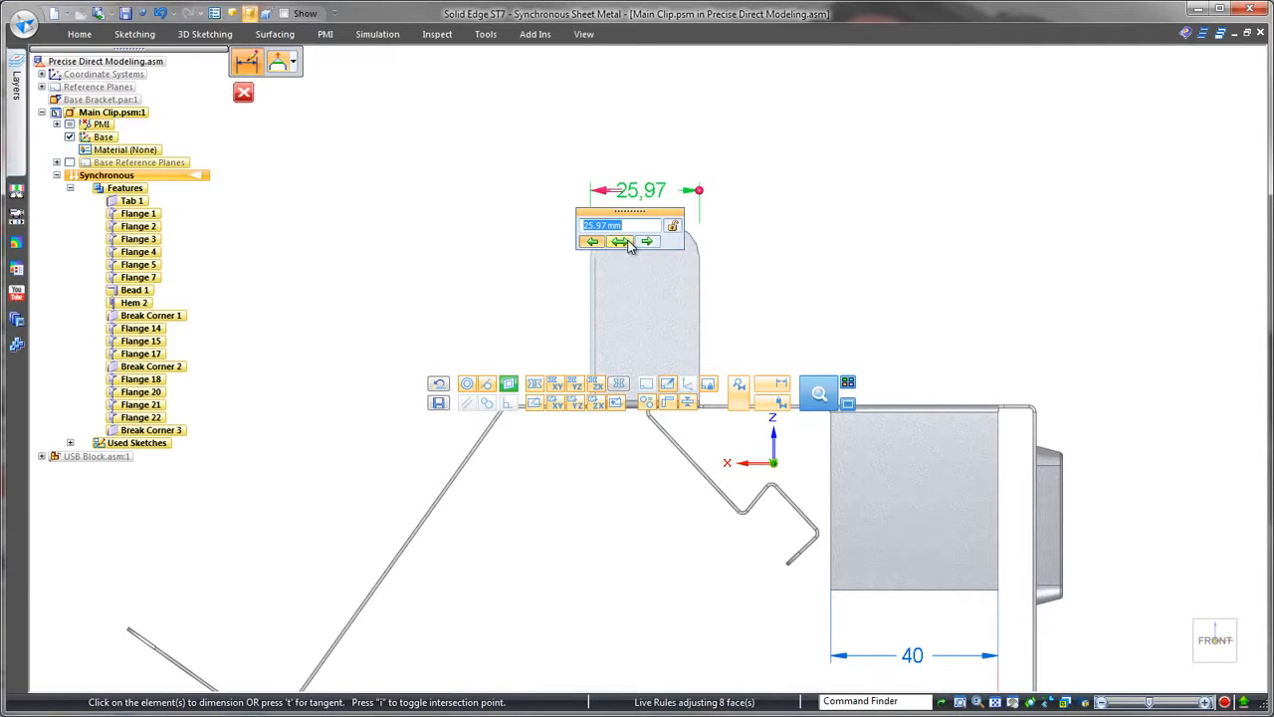
pyautogui.press('Return')
pyautogui.press('Escape')
# Step: Dimension the rounded upright flange's height from the top plate and set it to 45 mm
pyautogui.click(698, 281)
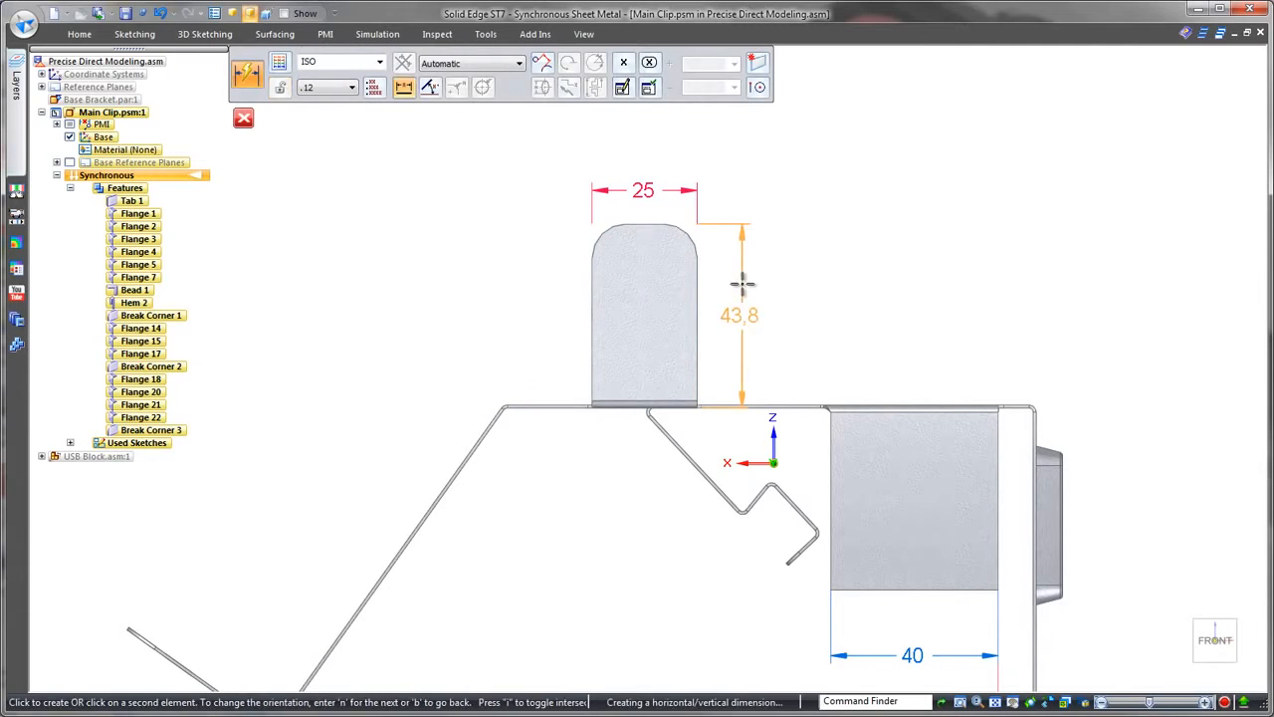
pyautogui.click(741, 284)
pyautogui.press('Return')
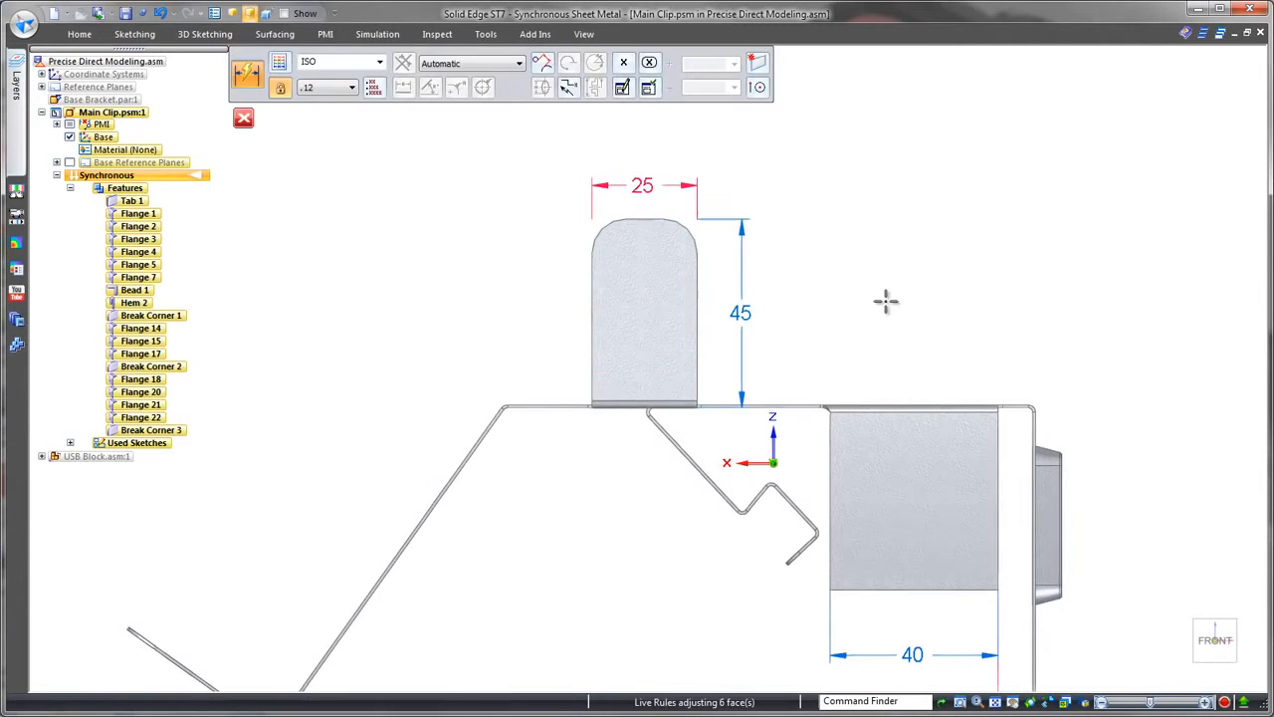
# Step: Dimension the square side flange's height from the top plate and set it to 46 mm
pyautogui.scroll(-1, 887, 300)
pyautogui.click(792, 407)
pyautogui.click(899, 406)
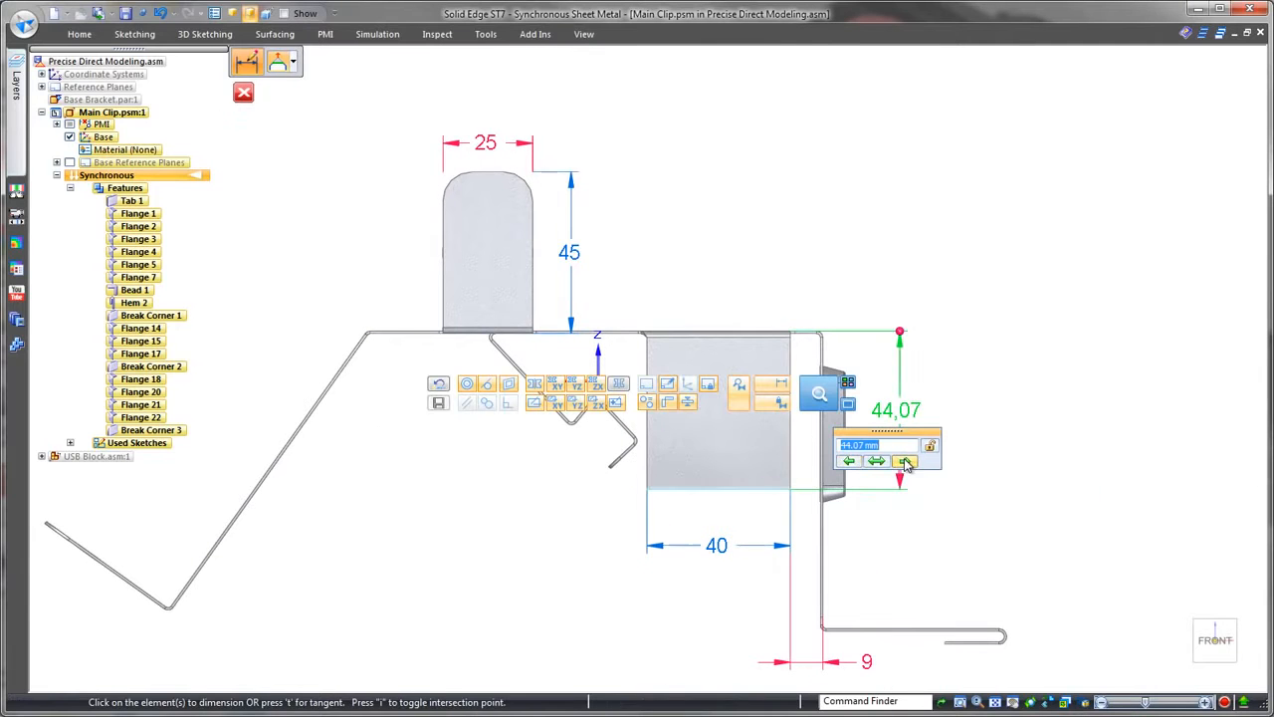
pyautogui.press('Return')
# Step: Dimension the rounded flange's distance to the upright wall, set it to 75 mm by moving the flange, and dimension its corner radius
pyautogui.click(532, 227)
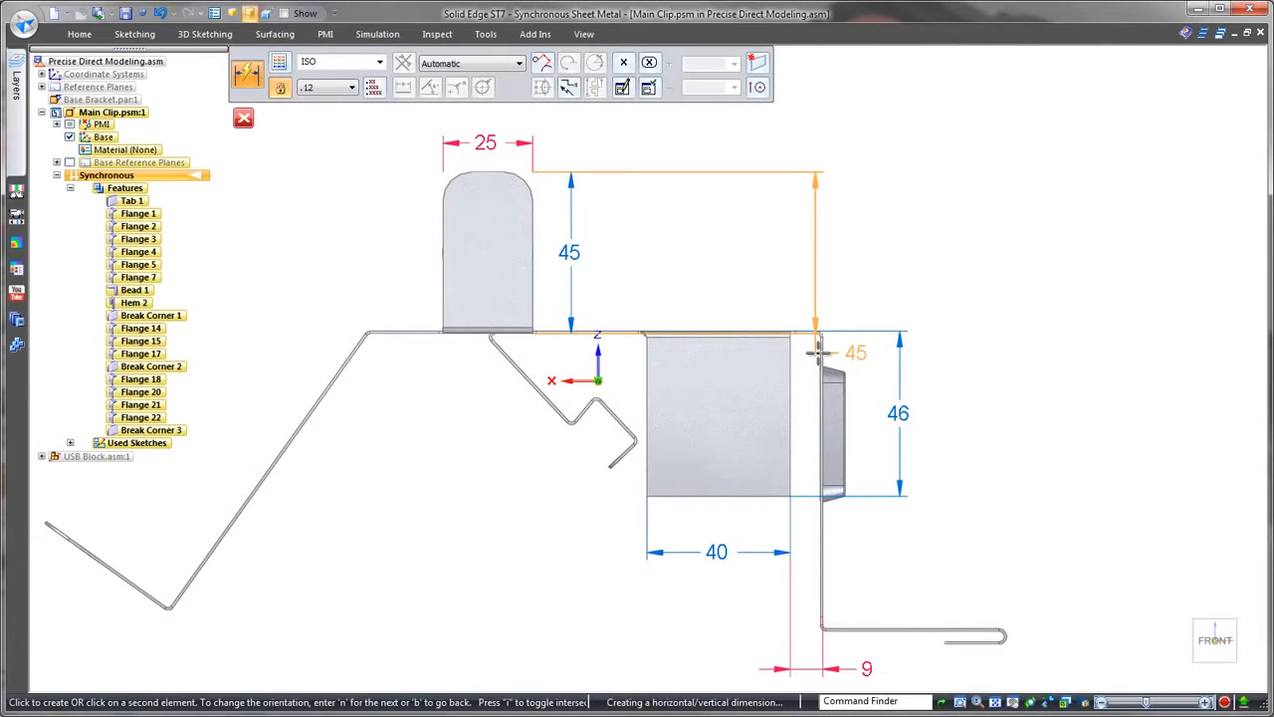
pyautogui.click(821, 357)
pyautogui.click(598, 142)
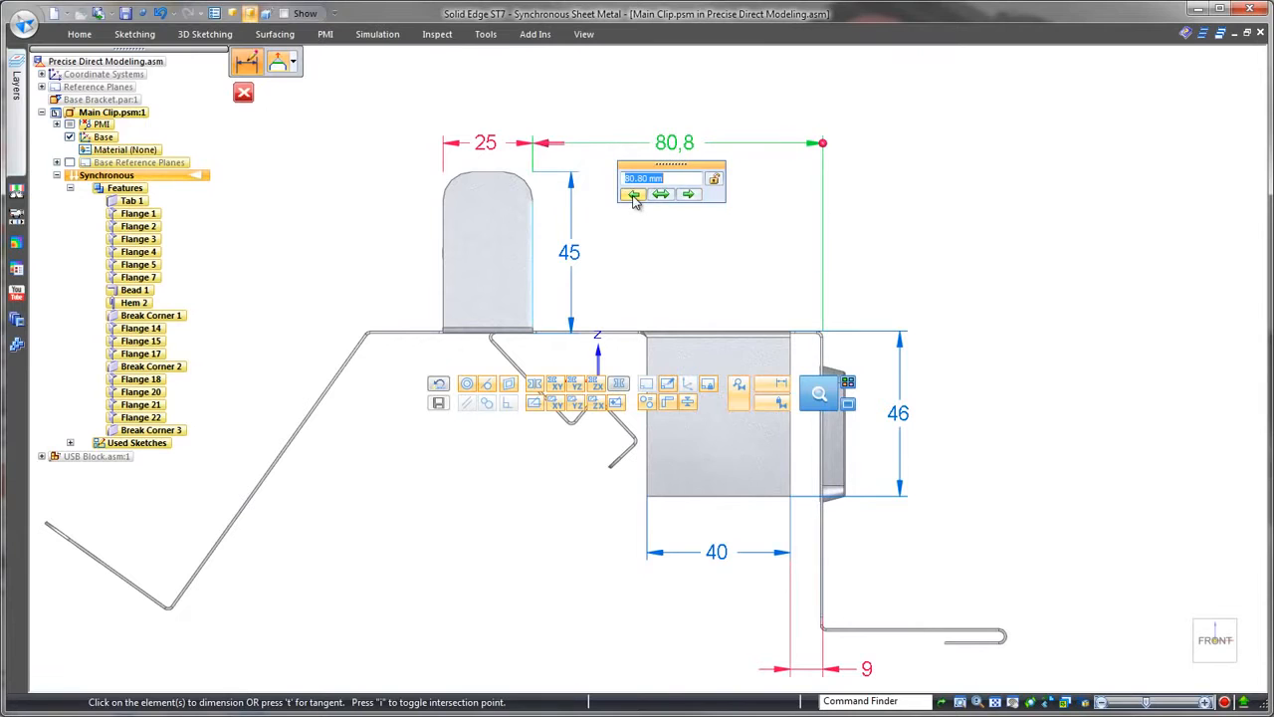
pyautogui.write('75')
pyautogui.press('Return')
pyautogui.click(469, 185)
pyautogui.click(344, 199)
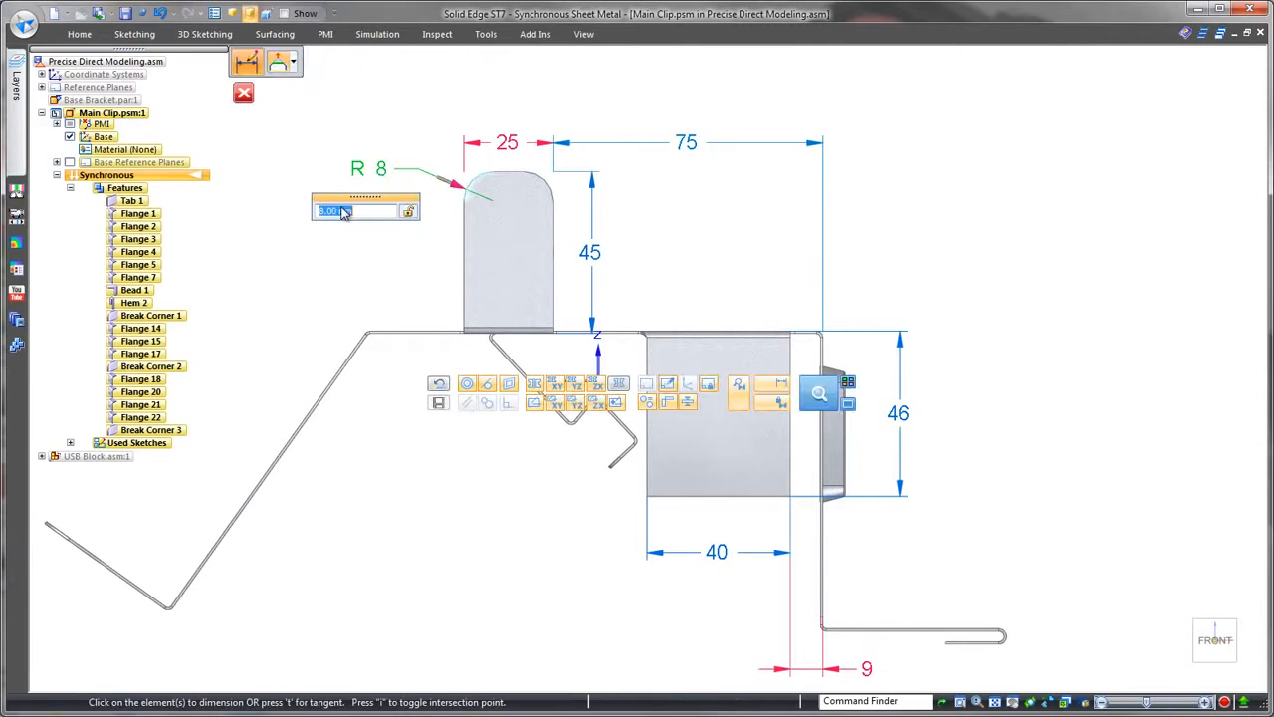
# Step: Add an angular dimension between the top plate and the sloped arm, set it to 125°, and return to the assembly
pyautogui.click(80, 34)
pyautogui.click(400, 79)
pyautogui.click(389, 336)
pyautogui.click(350, 360)
pyautogui.click(390, 387)
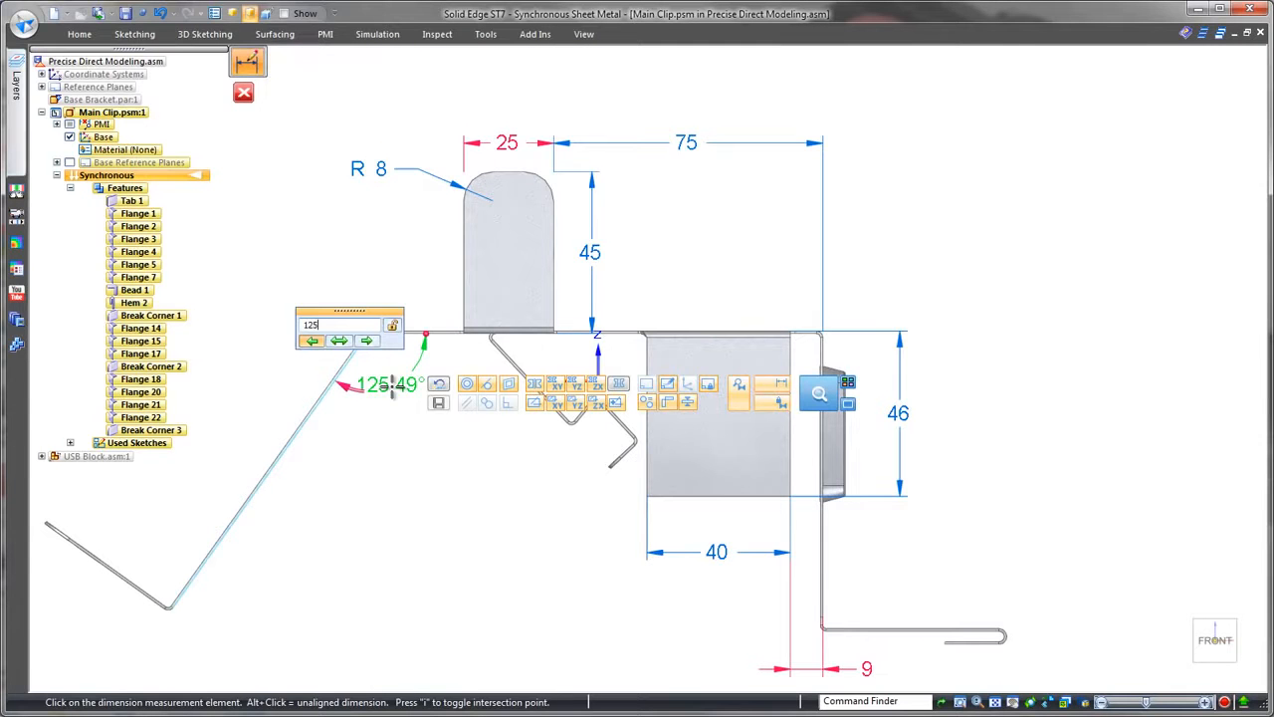
pyautogui.write('125')
pyautogui.press('Return')
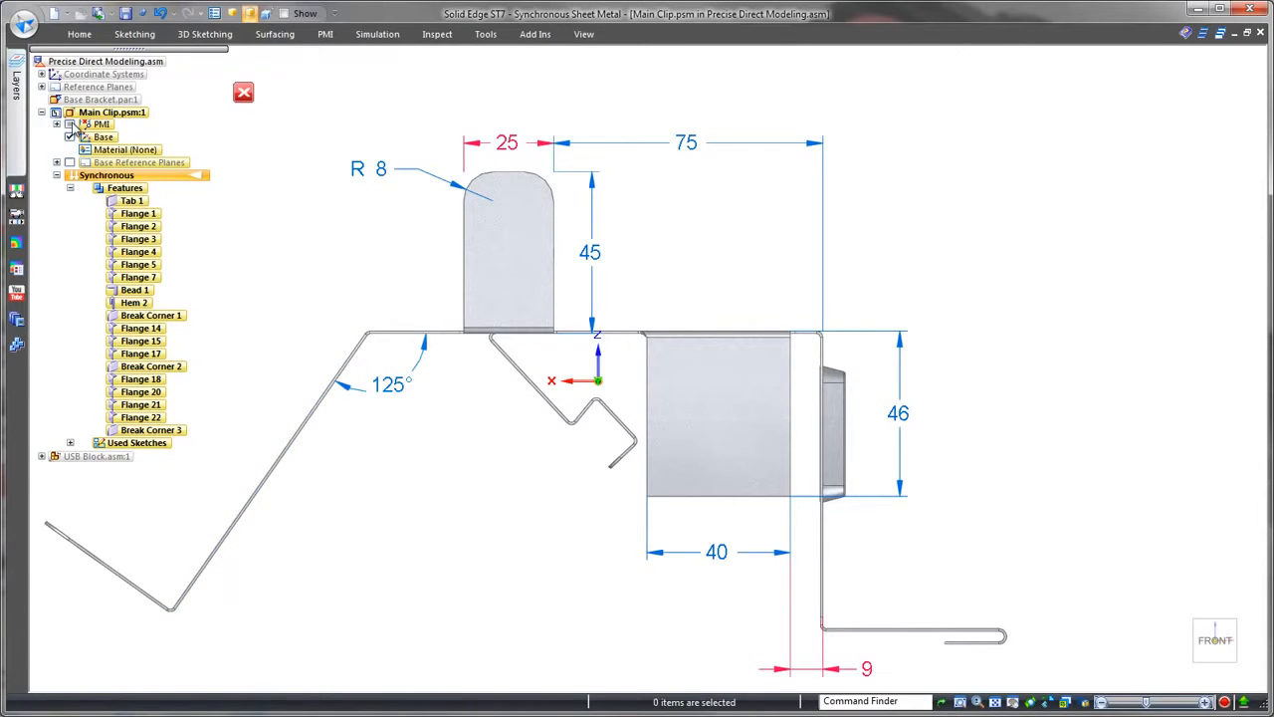
pyautogui.click(243, 91)
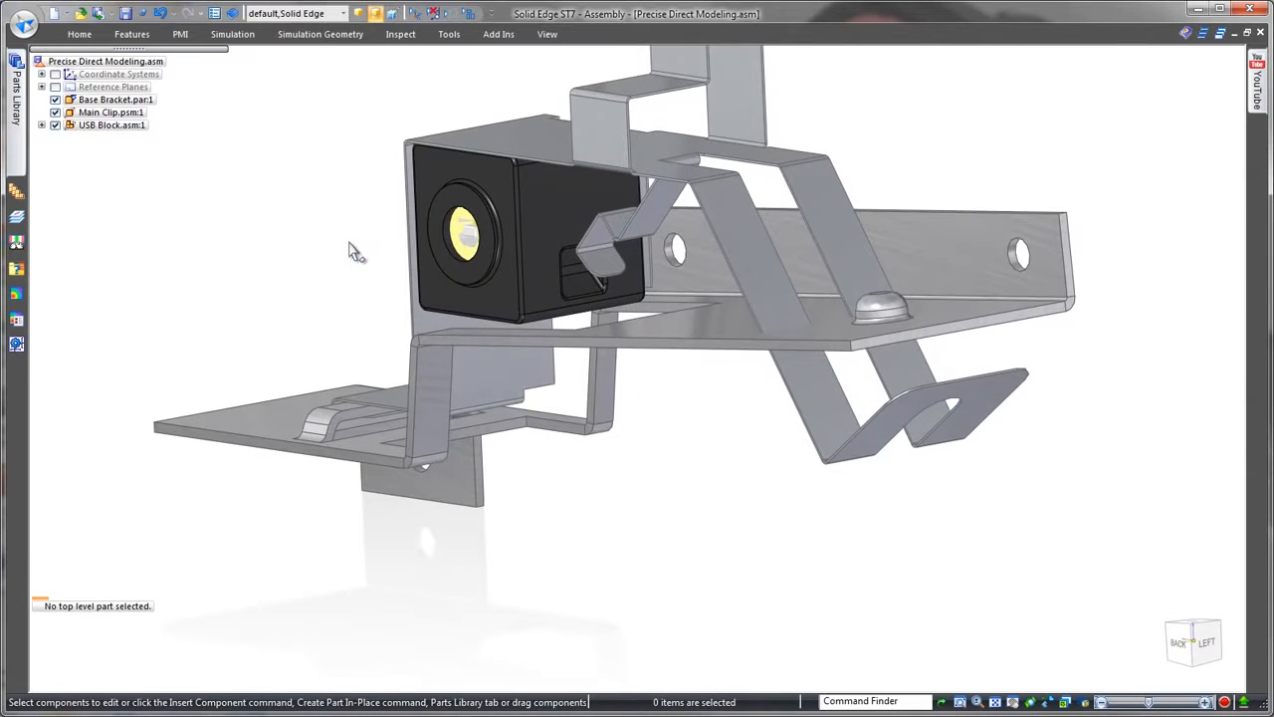
# Step: Make the tilted foot flange at the end of the Main Clip's sloped arms coplanar with the Base Bracket's plate surface
pyautogui.click(880, 458)
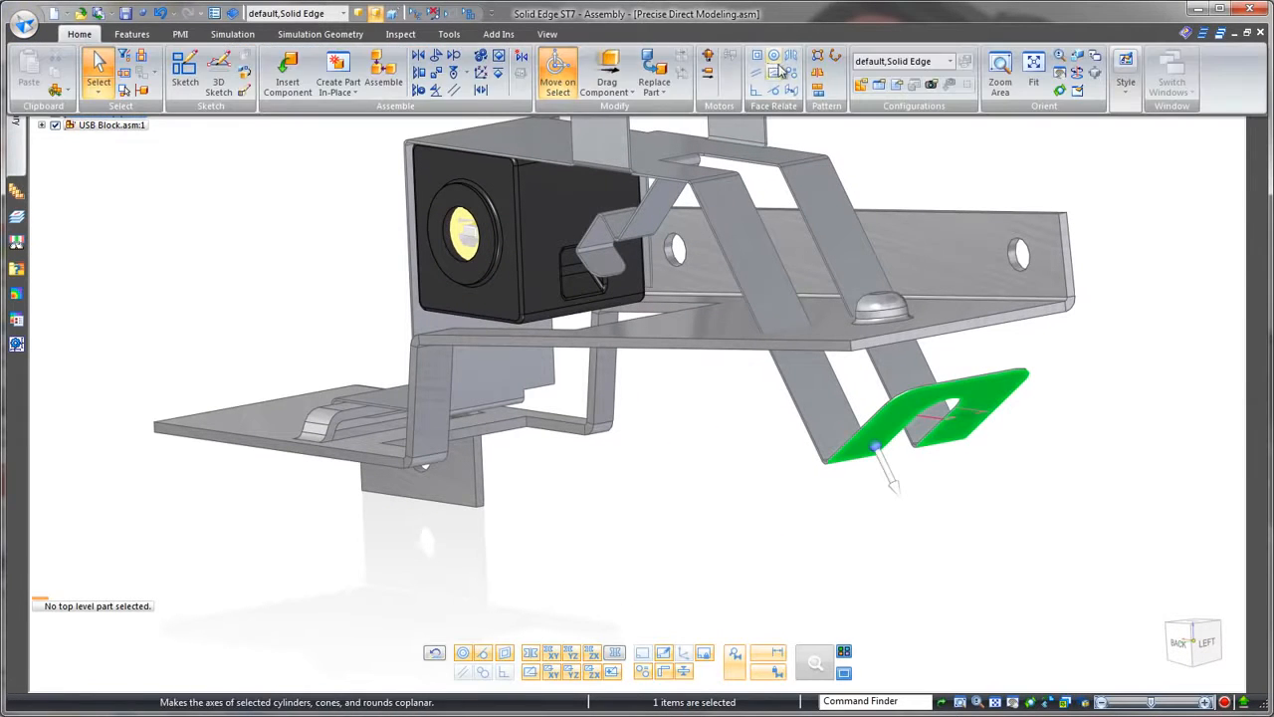
pyautogui.click(768, 71)
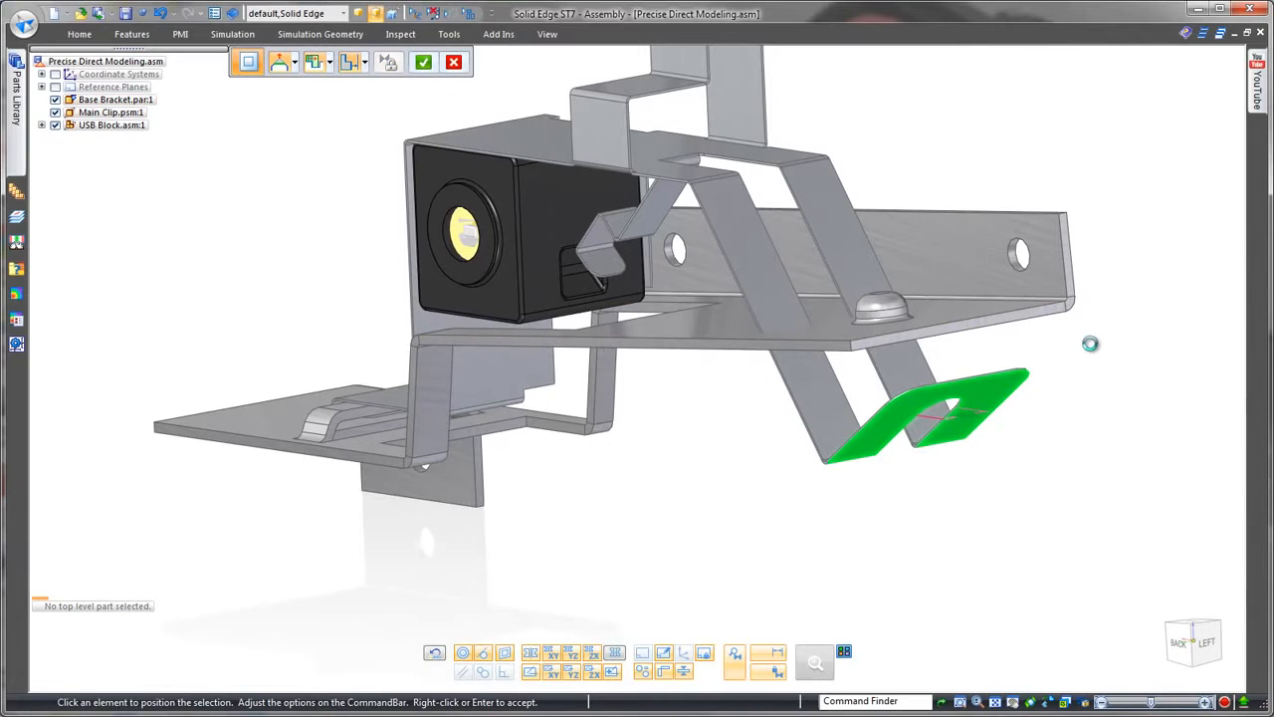
pyautogui.rightClick(1076, 367)
pyautogui.press('Escape')
# Step: Move the rounded end of the foot flange's slot together with the flange's outer end to the dome-headed pin on the bracket
pyautogui.scroll(6, 1082, 374)
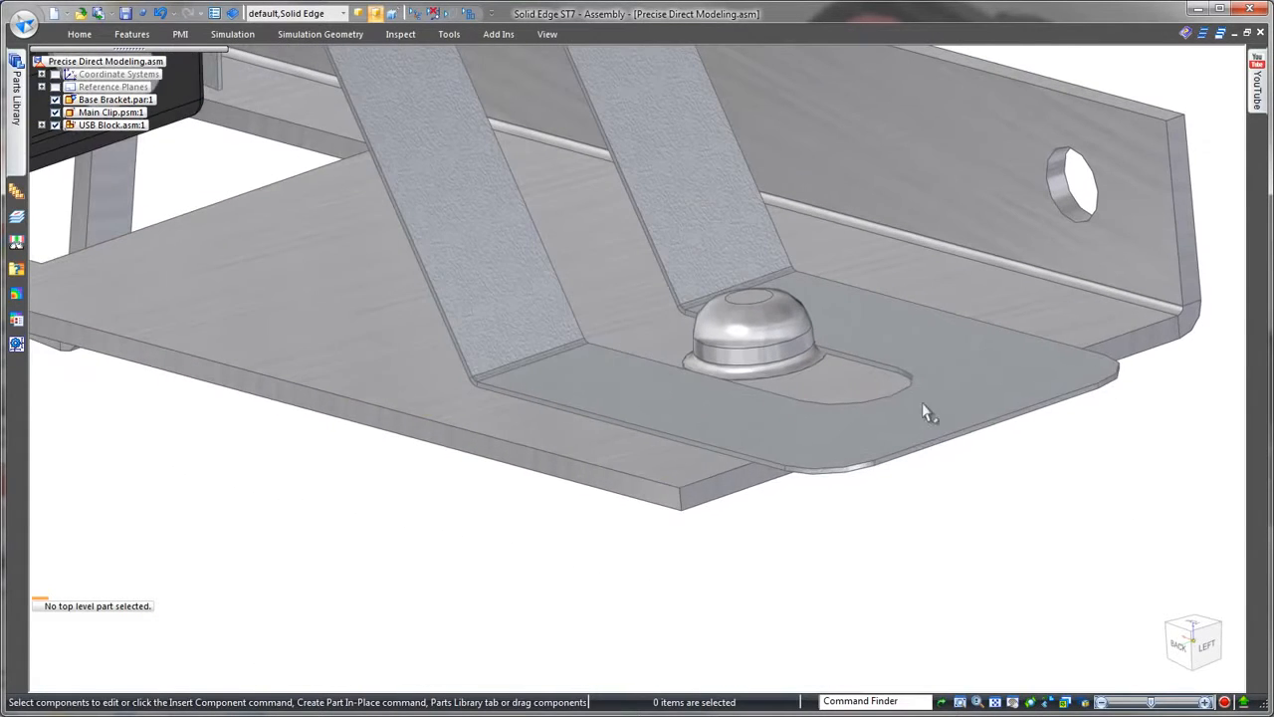
pyautogui.click(911, 382)
pyautogui.keyDown('ctrl'); pyautogui.click(991, 423); pyautogui.keyUp('ctrl')
pyautogui.click(882, 389)
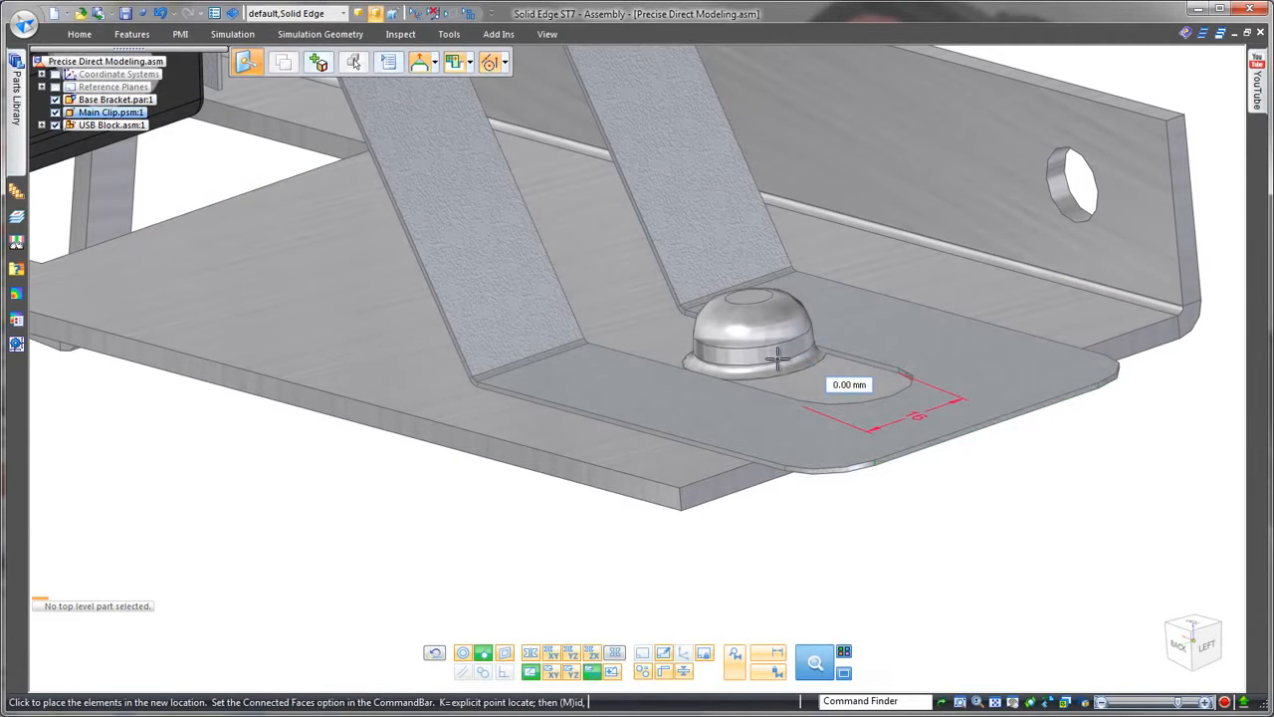
pyautogui.click(777, 358)
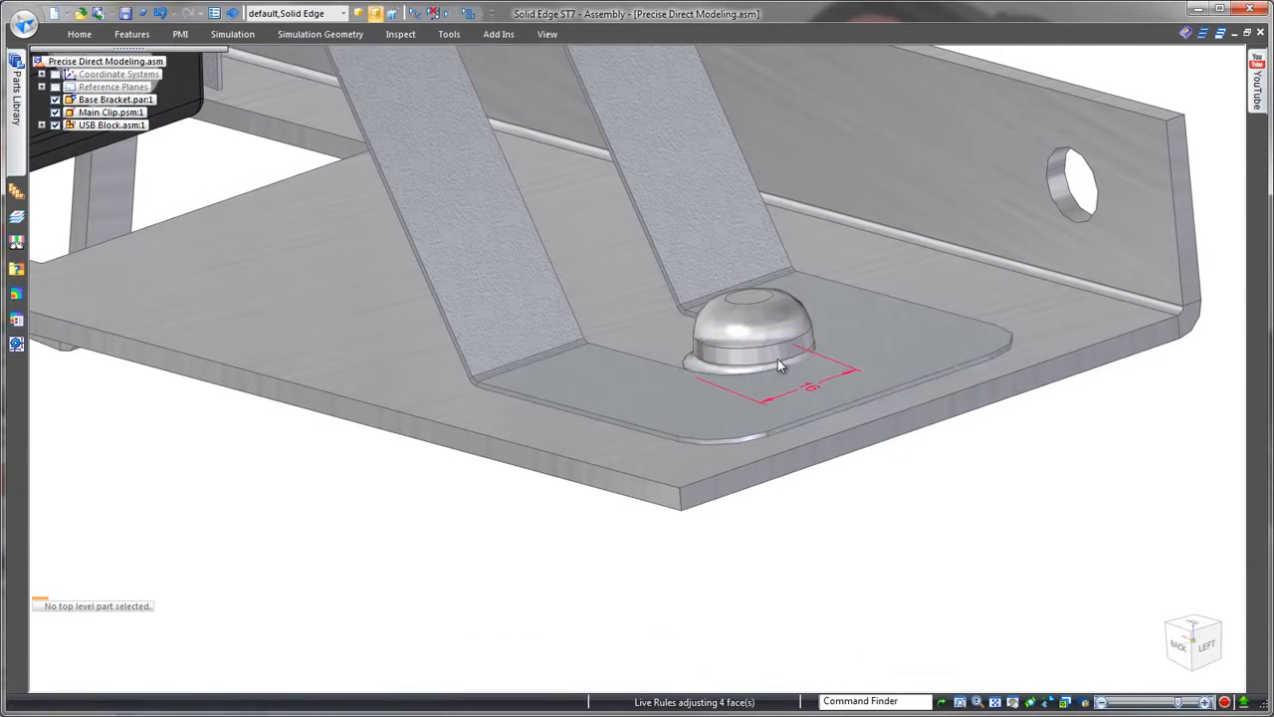
# Step: Add an assembly relationship aligning the axis of the Main Clip's slot end with the Base Bracket's dome-headed pin
pyautogui.click(78, 38)
pyautogui.click(390, 74)
pyautogui.moveTo(520, 145); pyautogui.dragTo(696, 141, button='middle')
pyautogui.click(739, 298)
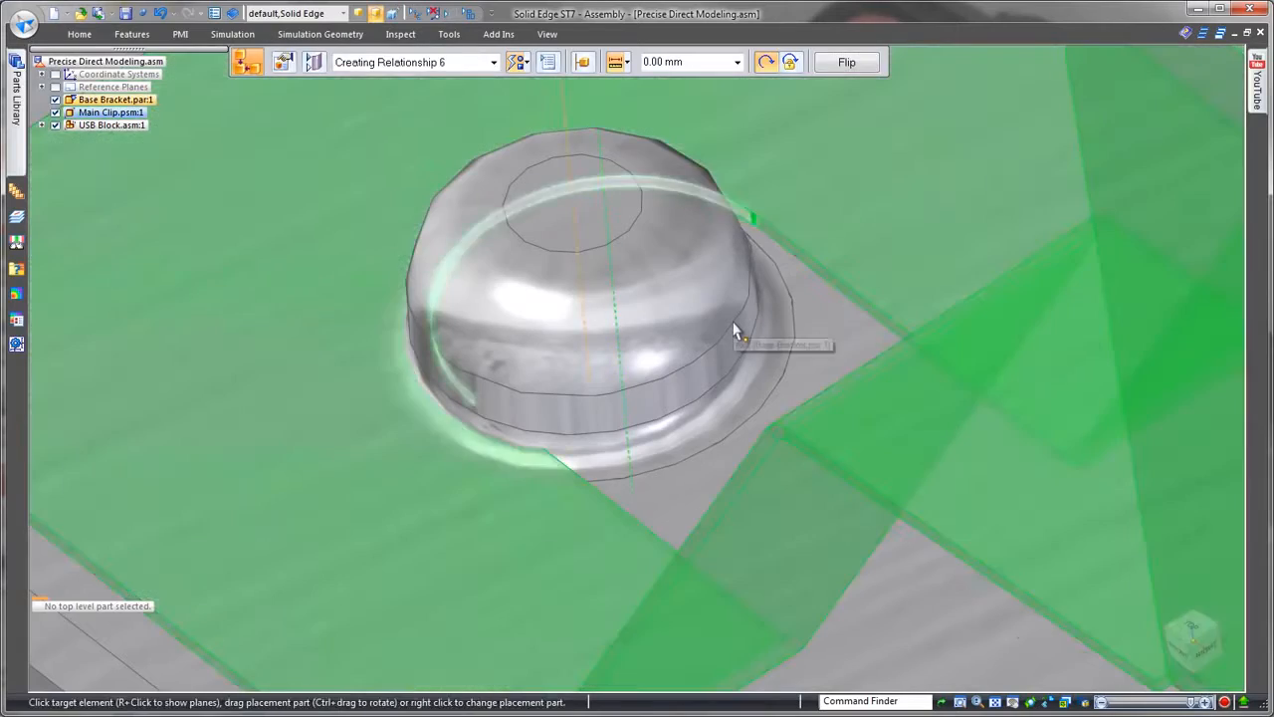
pyautogui.click(733, 324)
pyautogui.press('Escape')
# Step: Make the bent face of the Main Clip's latch coplanar with the USB Block's side face
pyautogui.moveTo(734, 324); pyautogui.dragTo(285, 214, button='middle')
pyautogui.scroll(-5, 525, 381)
pyautogui.scroll(5, 660, 458)
pyautogui.click(672, 328)
pyautogui.click(82, 35)
pyautogui.click(754, 59)
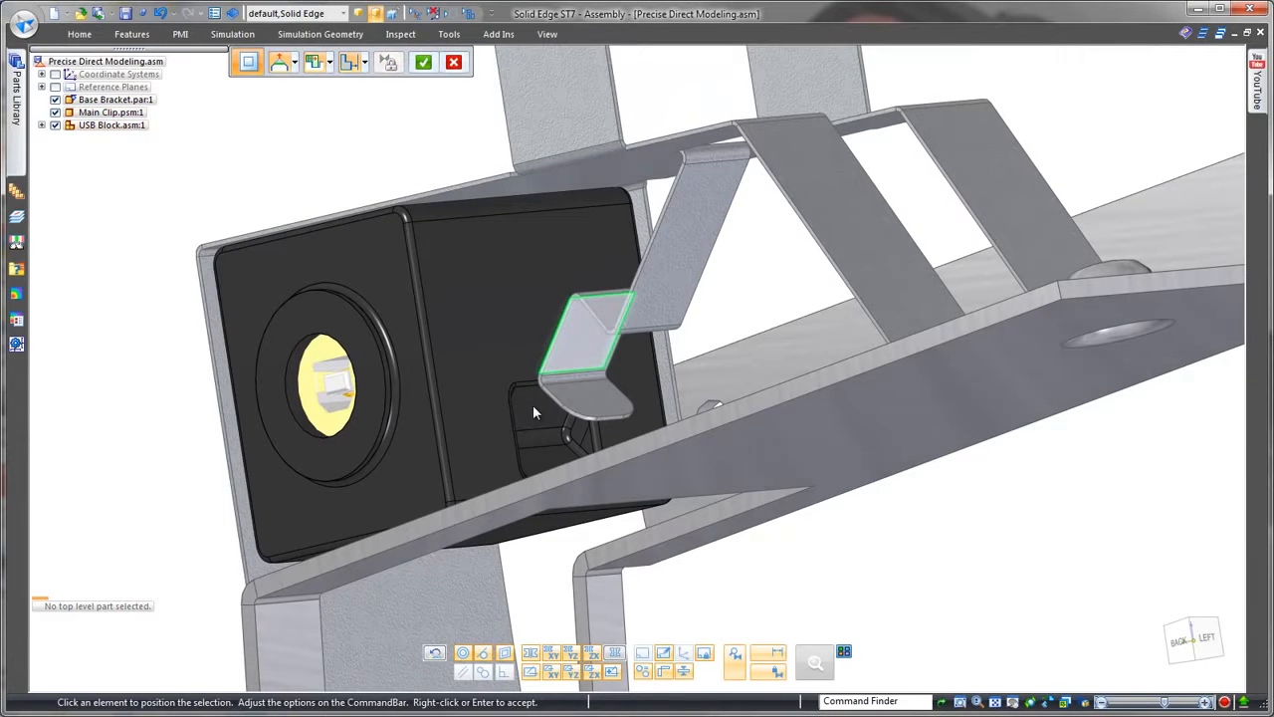
pyautogui.click(183, 454)
pyautogui.rightClick(189, 447)
pyautogui.press('Escape')
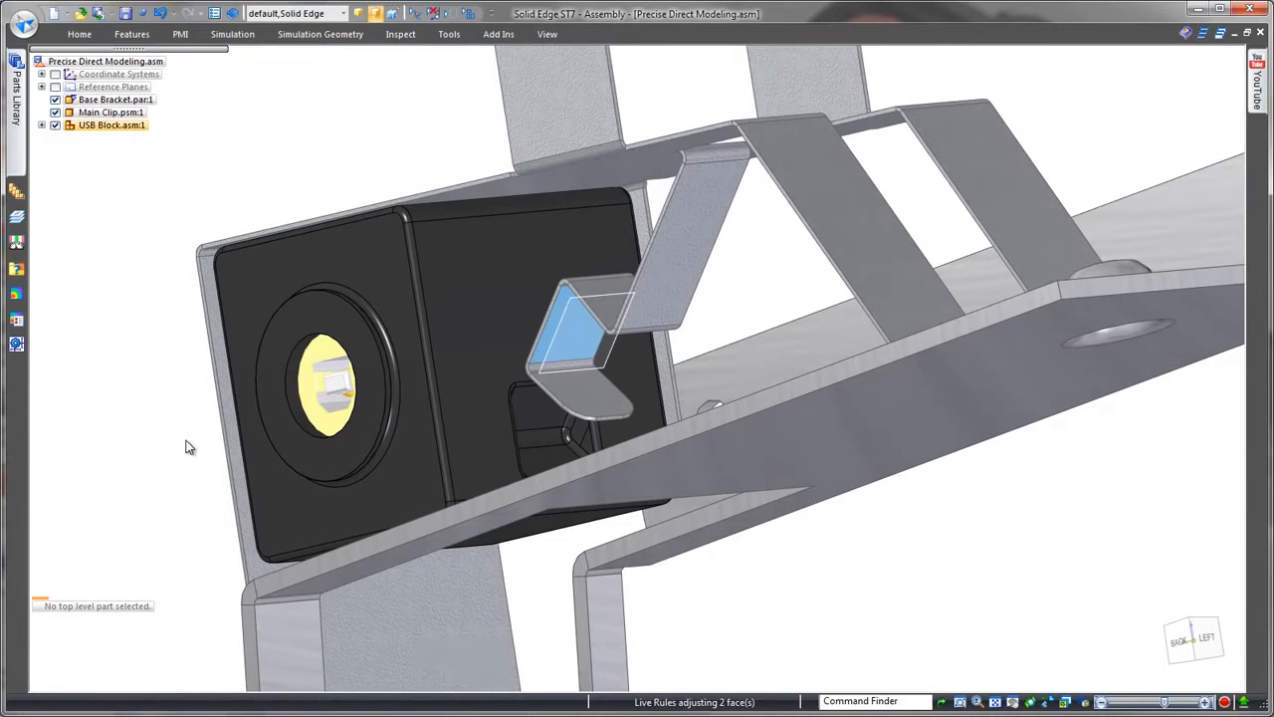
# Step: Move the latch's rounded tip face and the parallel bent face together to the lower corner of the USB Block's side pocket
pyautogui.moveTo(196, 447); pyautogui.dragTo(338, 498, button='middle')
pyautogui.click(522, 640)
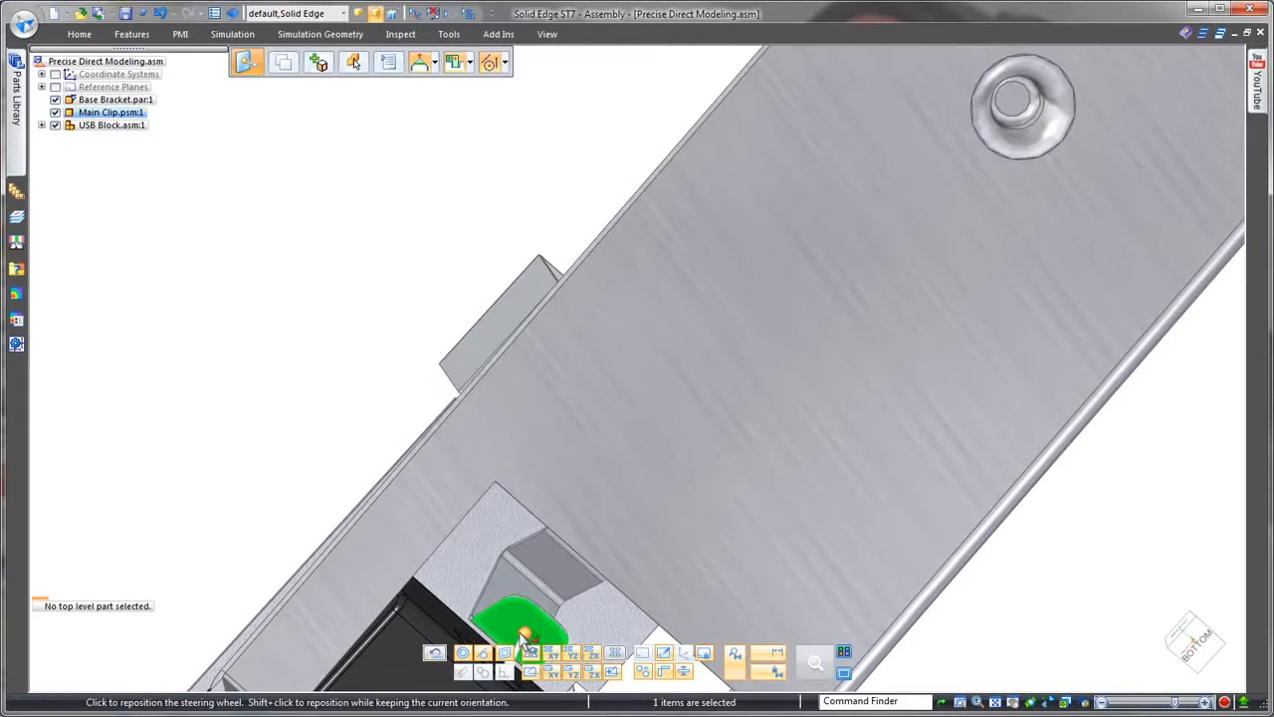
pyautogui.click(560, 573)
pyautogui.moveTo(482, 584); pyautogui.dragTo(496, 559, button='middle')
pyautogui.scroll(6, 496, 558)
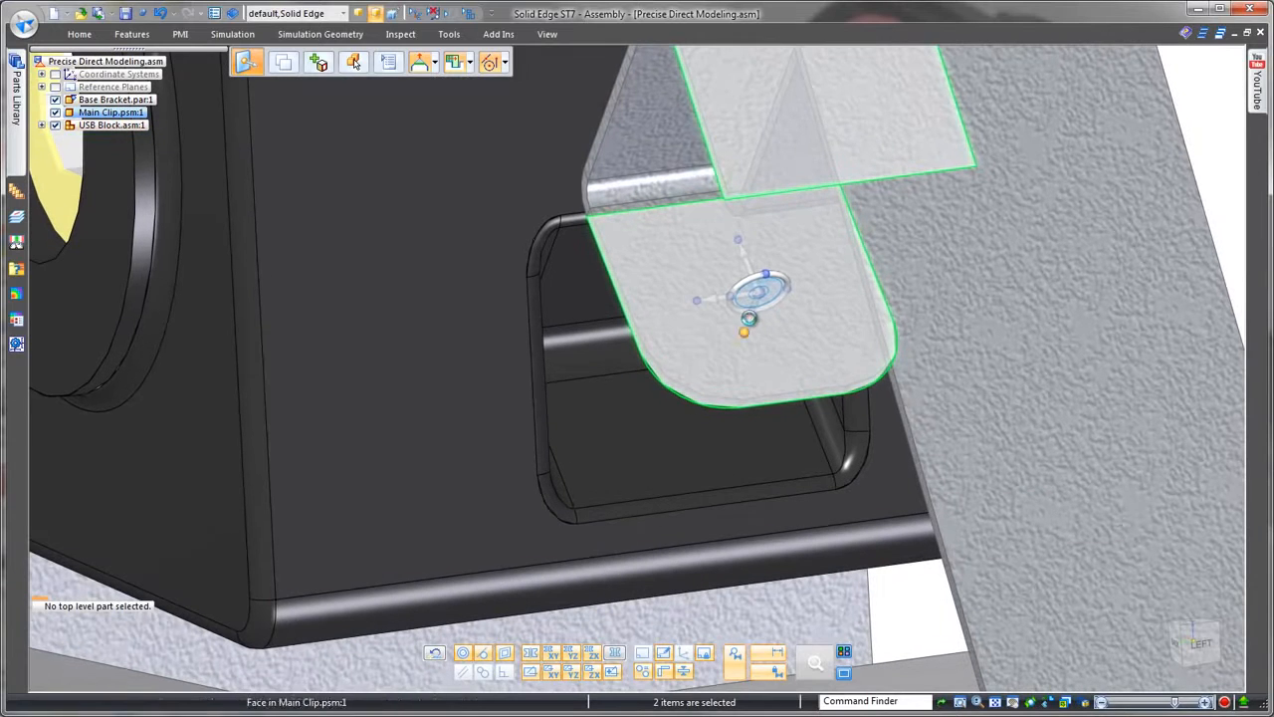
pyautogui.click(758, 289)
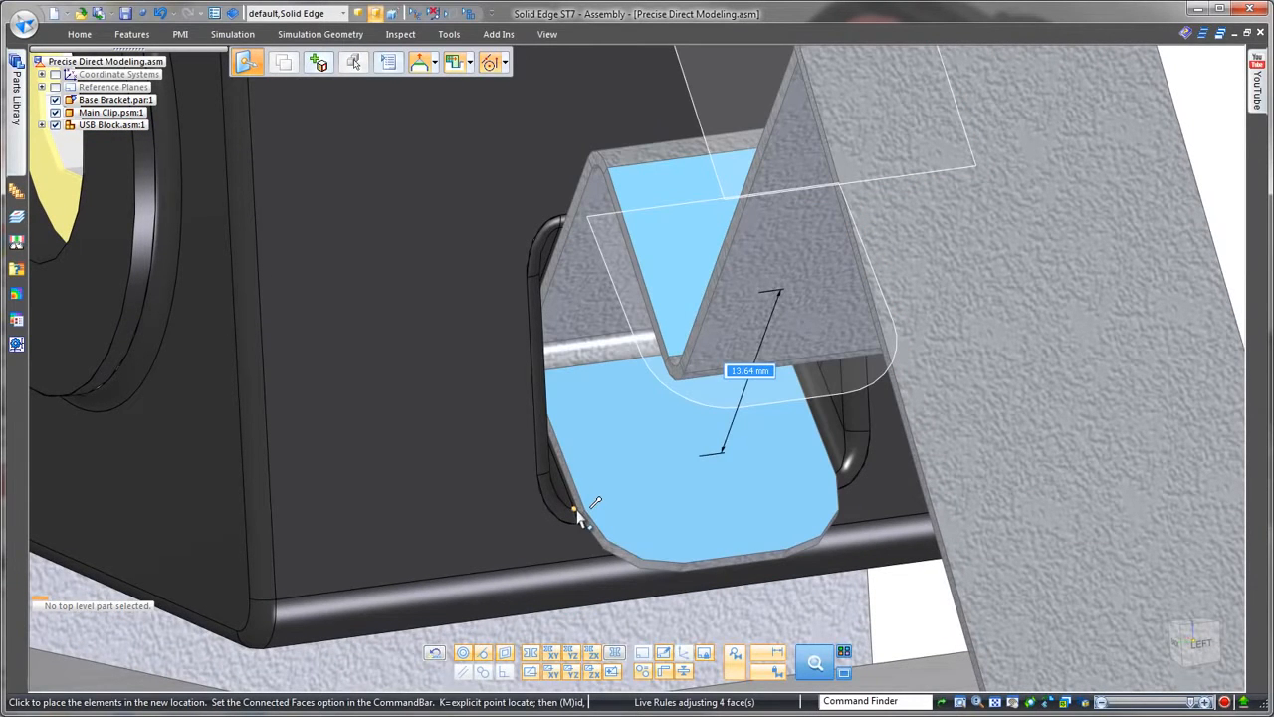
pyautogui.click(578, 518)
pyautogui.press('Escape')
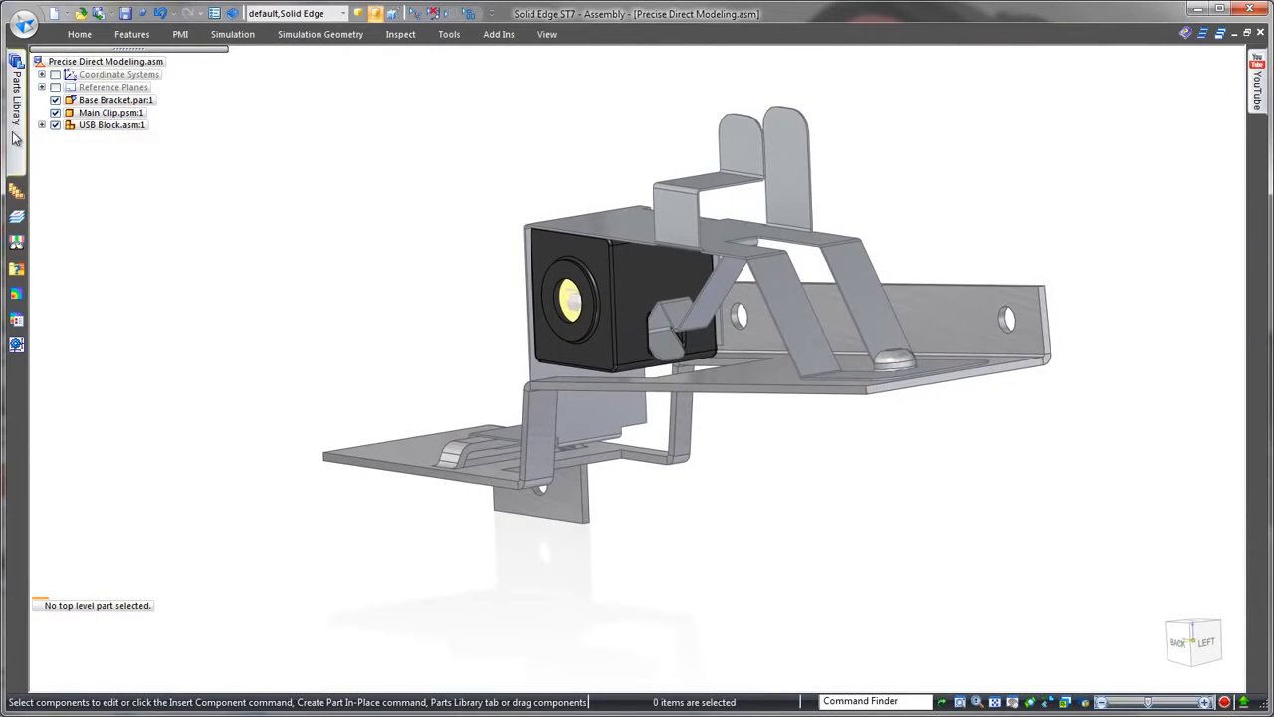
# Step: Insert the In-Line Fuse from the Parts Library and mate it to the Main Clip's top plate and rounded flange
pyautogui.moveTo(15, 138)
pyautogui.click(71, 118)
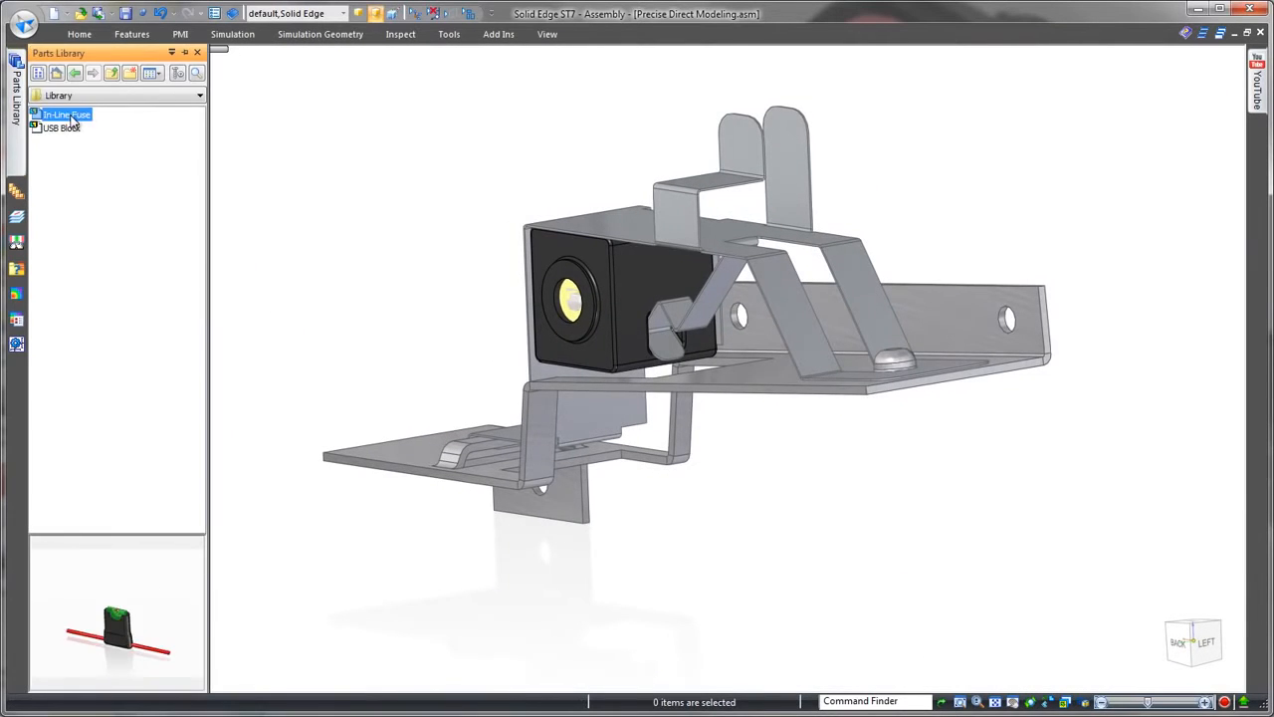
pyautogui.moveTo(455, 269); pyautogui.dragTo(543, 279, button='middle')
pyautogui.click(485, 166)
pyautogui.click(745, 276)
pyautogui.moveTo(744, 276); pyautogui.dragTo(792, 217, button='middle')
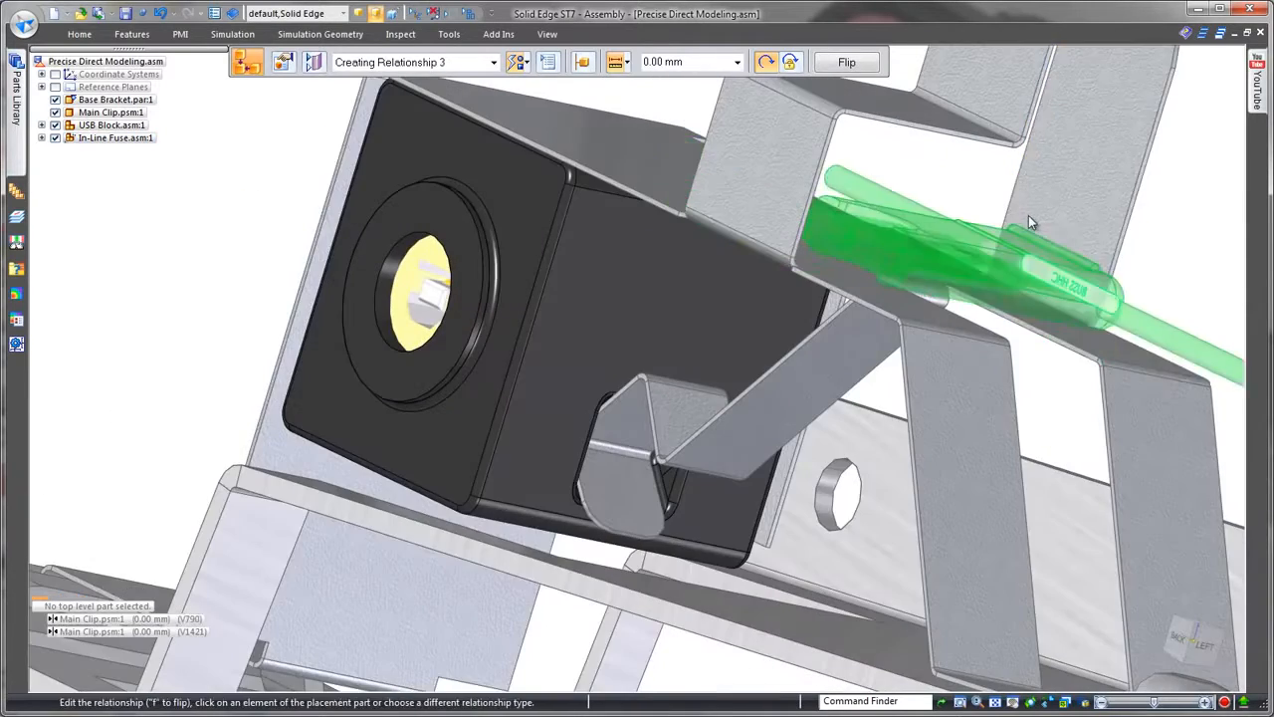
pyautogui.click(1028, 217)
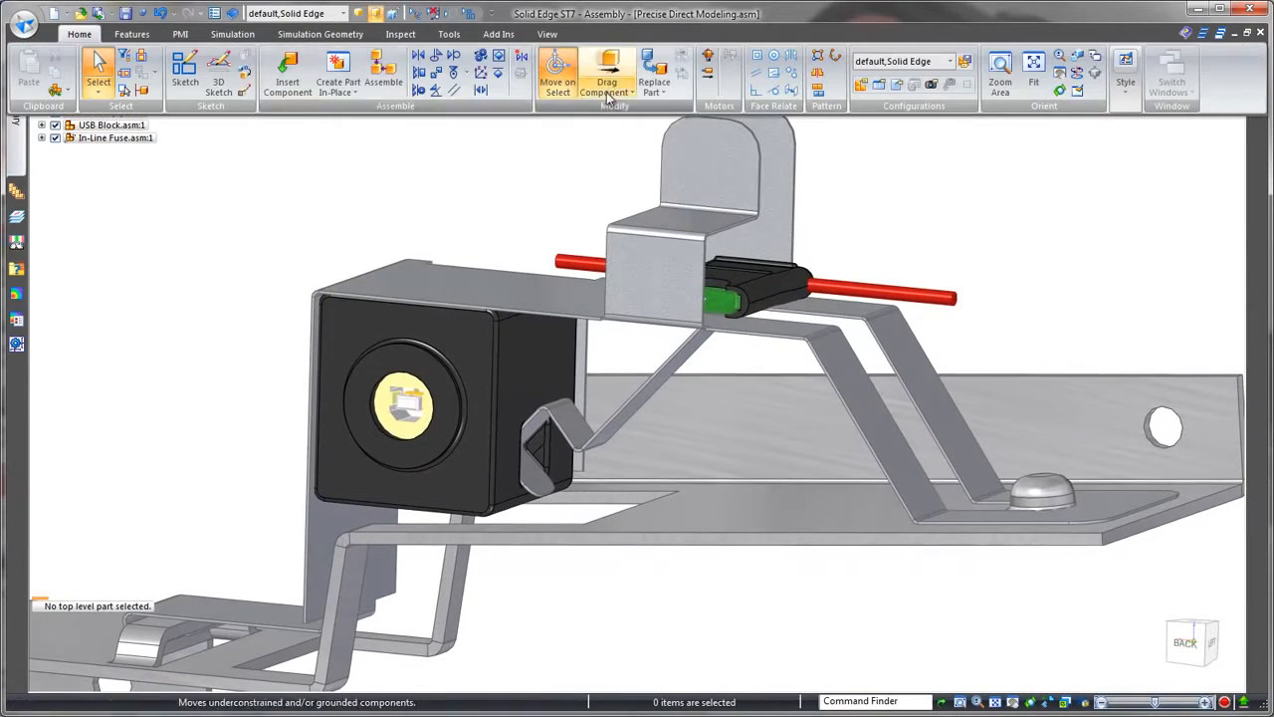
# Step: Use Drag Component to slide the In-Line Fuse along the top plate between the clip's flanges
pyautogui.click(608, 88)
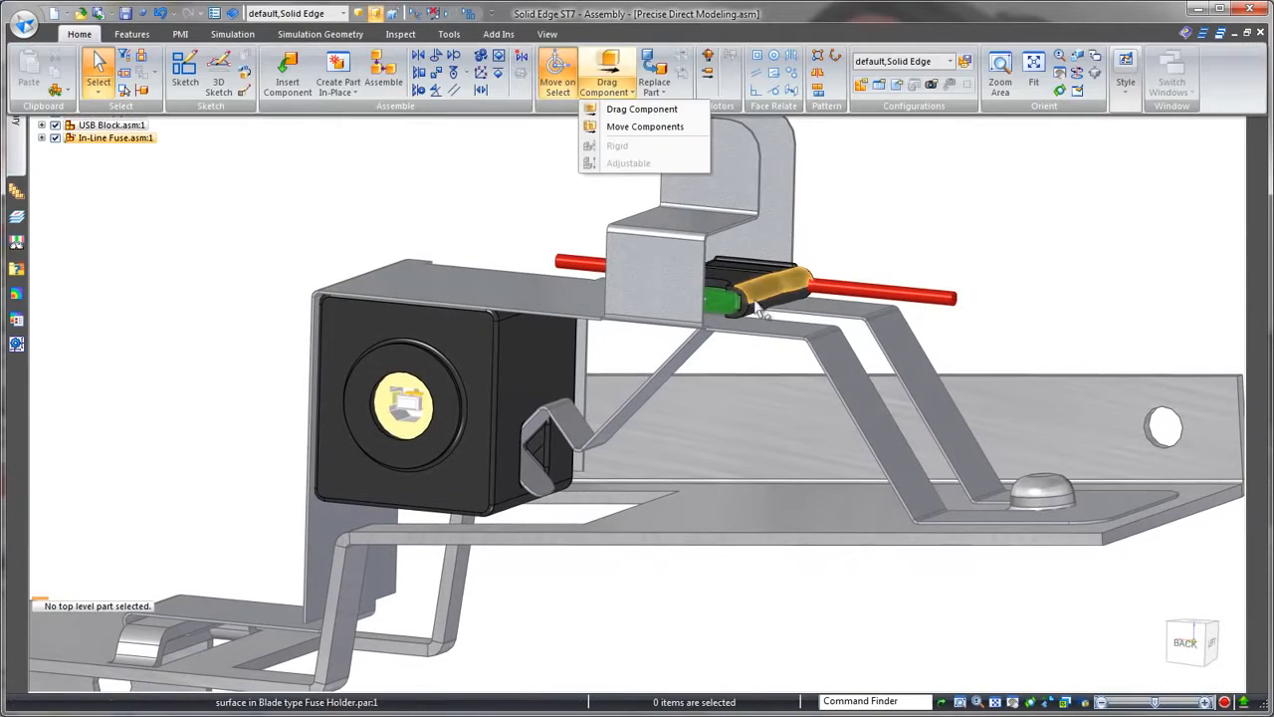
pyautogui.click(632, 109)
pyautogui.press('Escape')
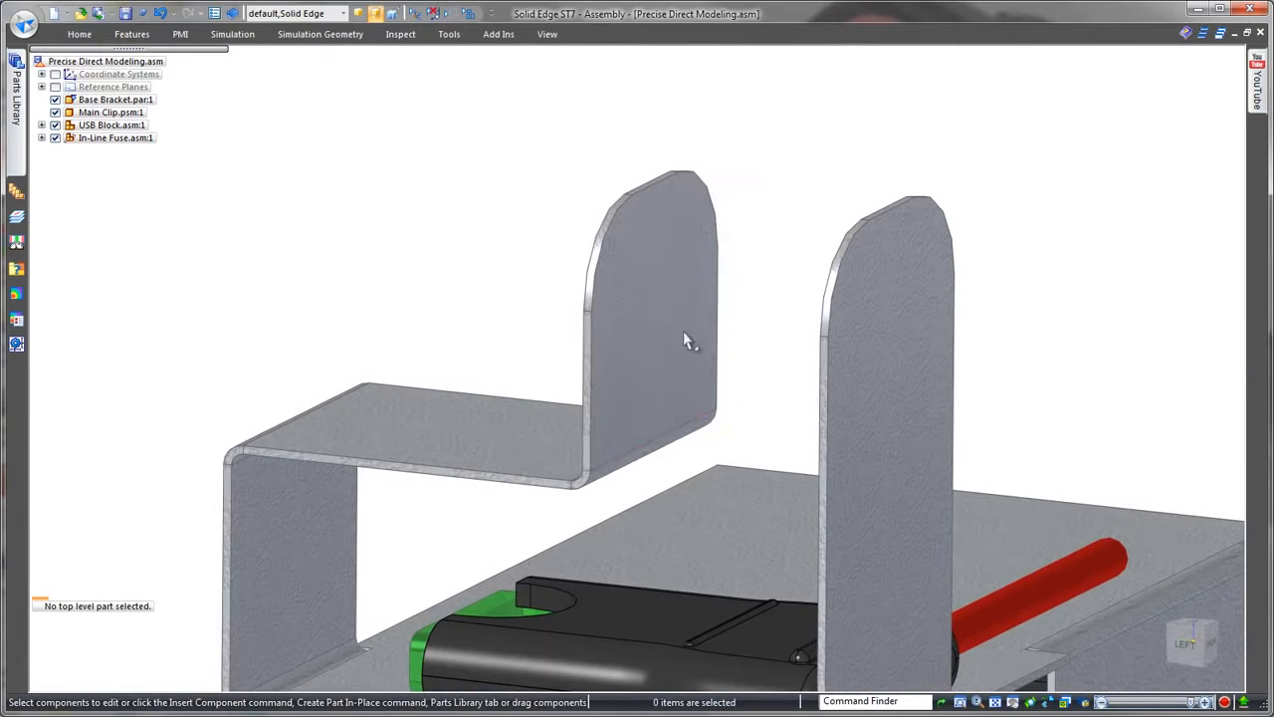
# Step: Move the shorter rounded flange's face toward the taller rounded flange, using the taller flange's near edge as the target
pyautogui.click(683, 329)
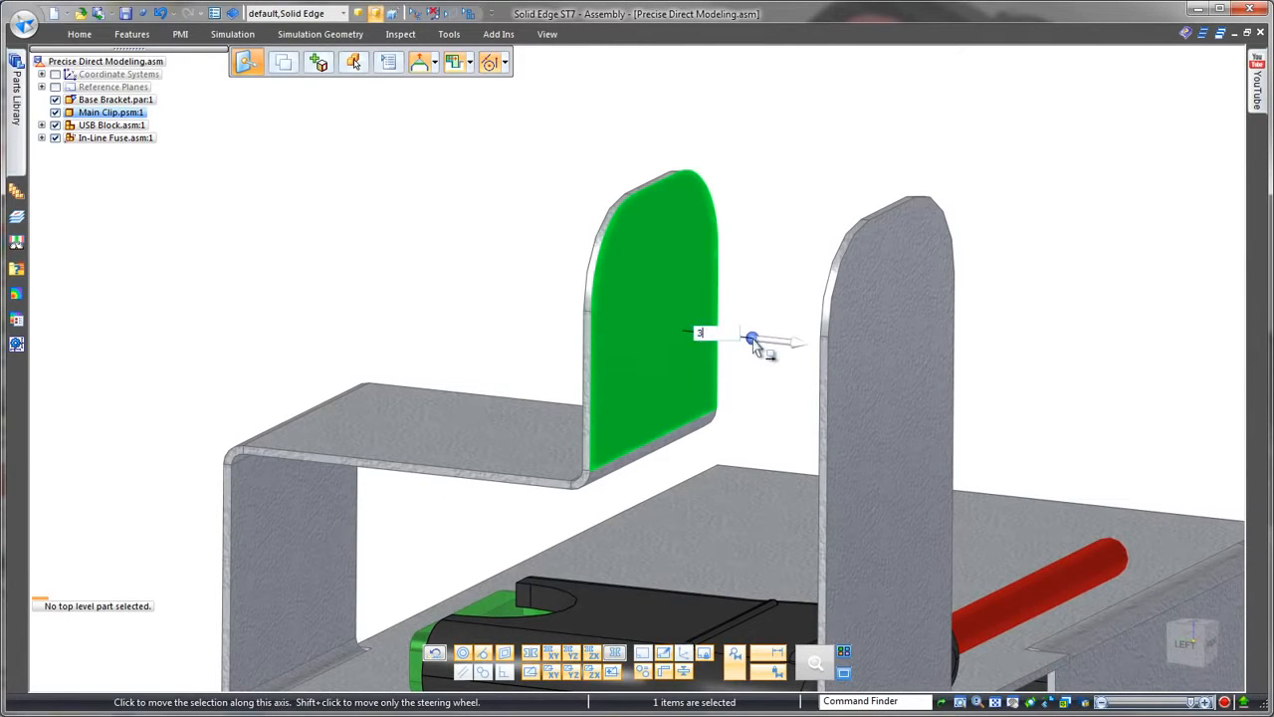
pyautogui.click(803, 353)
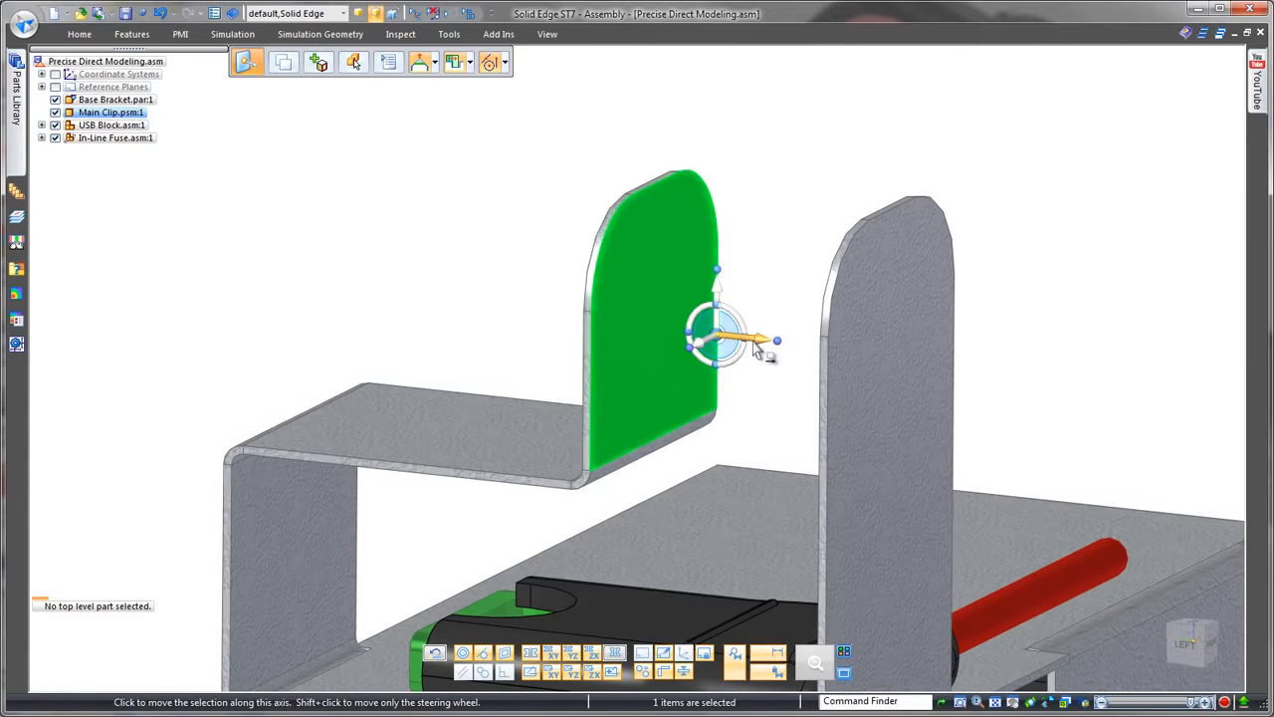
pyautogui.click(758, 348)
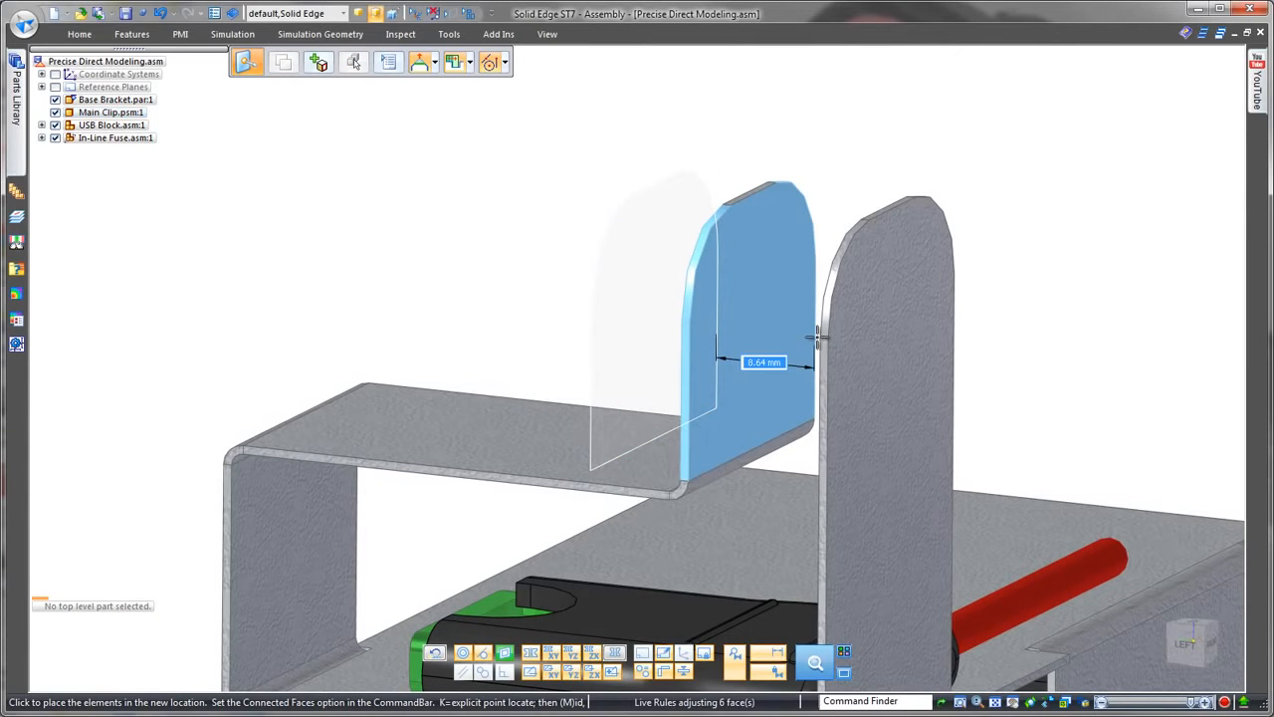
pyautogui.click(821, 341)
# Step: Move the bridge's outer vertical wall inward to meet the green end of the In-Line Fuse
pyautogui.scroll(3, 603, 282)
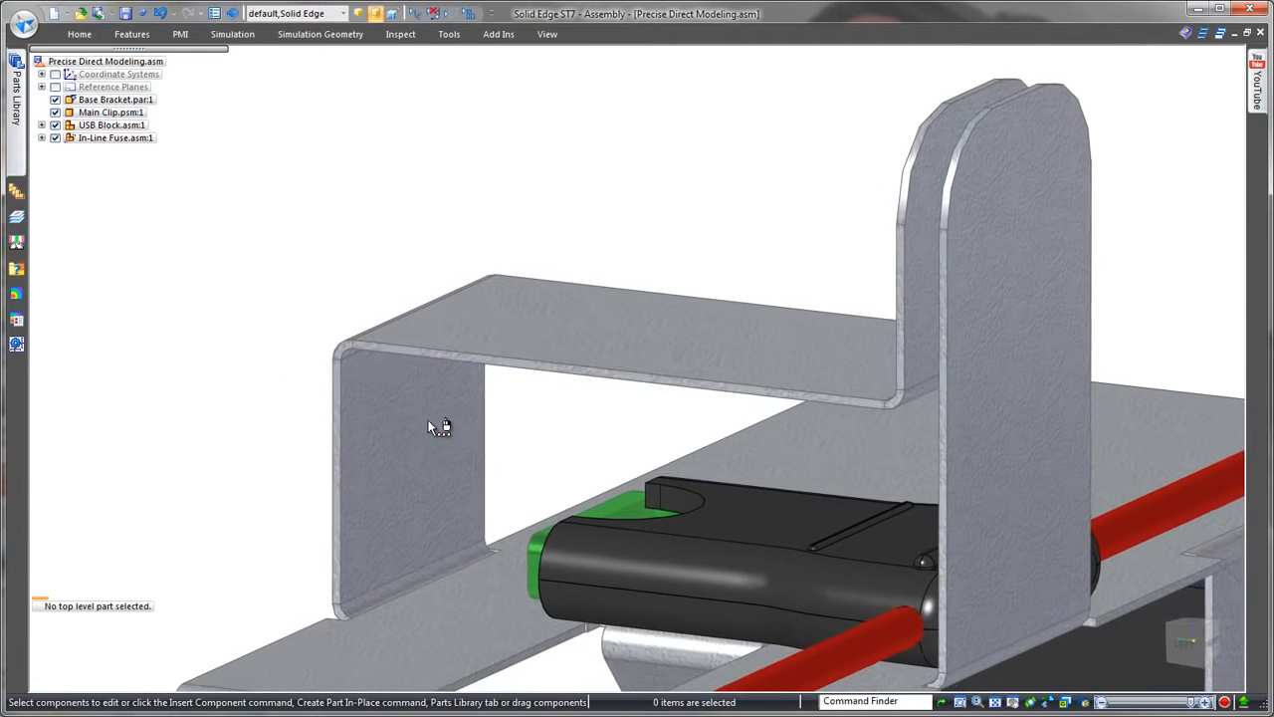
pyautogui.click(428, 427)
pyautogui.click(476, 436)
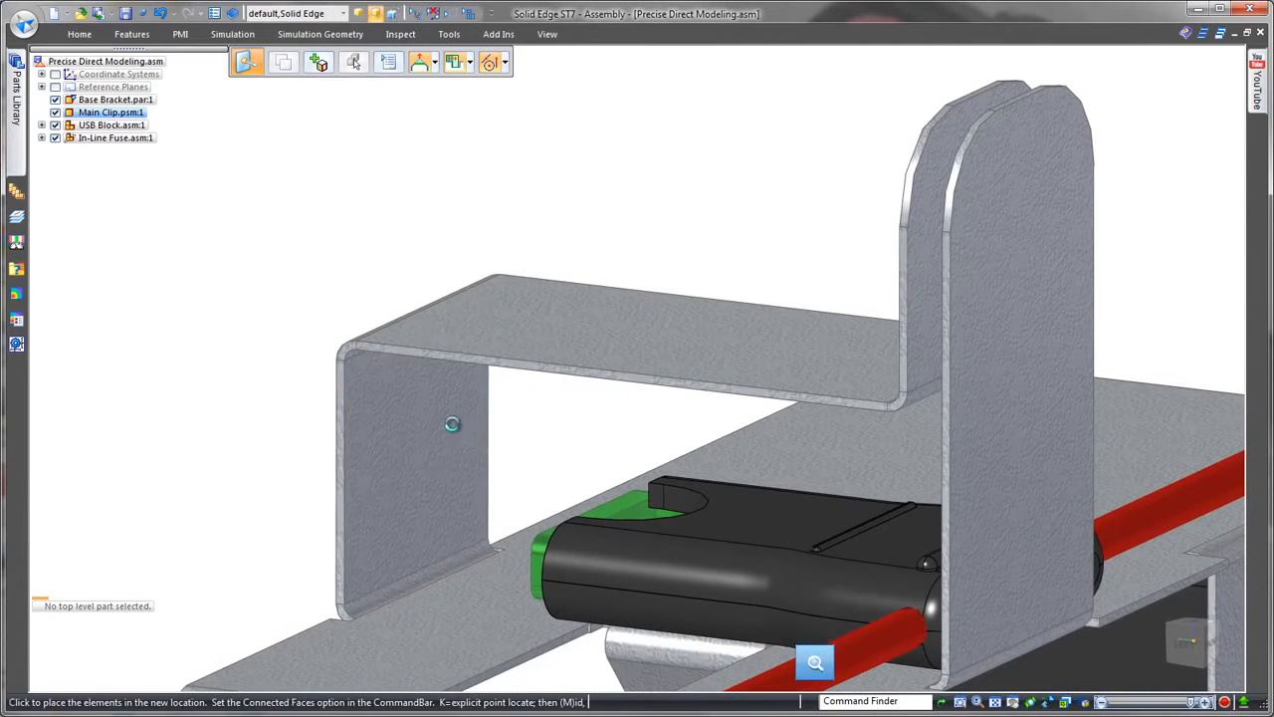
pyautogui.click(538, 557)
pyautogui.click(437, 452)
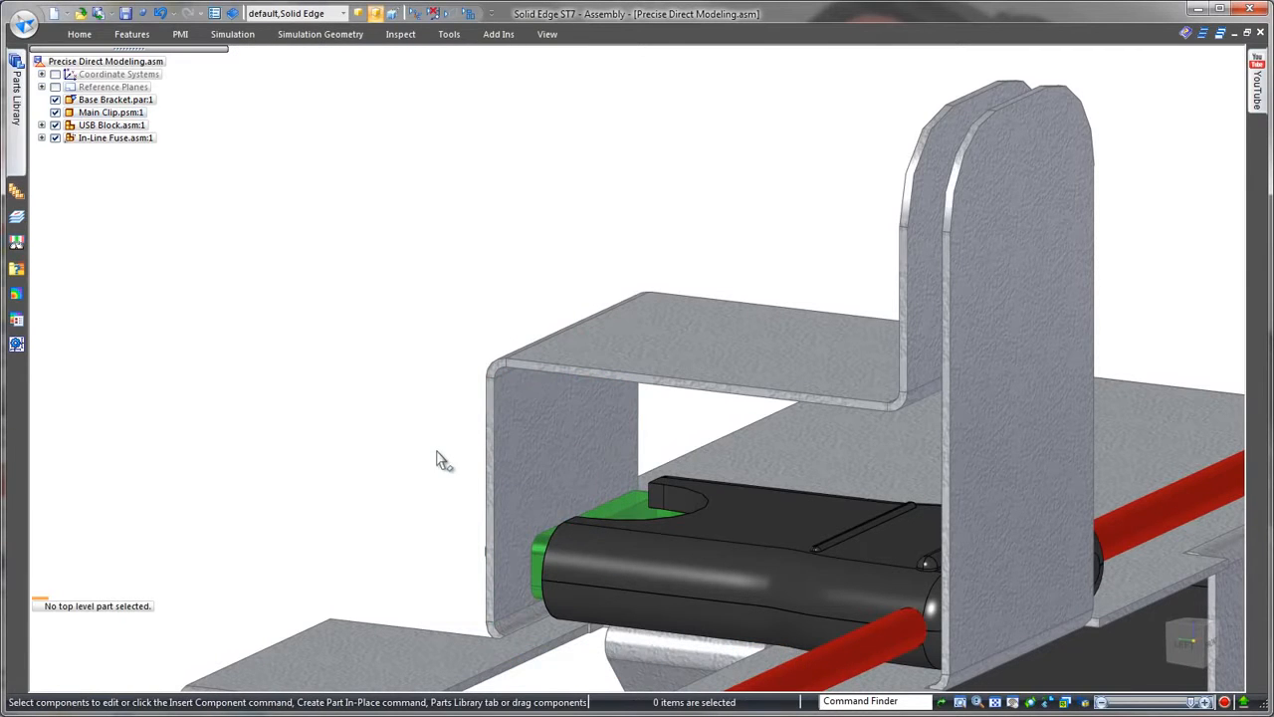
# Step: Open the Main Clip for in-place editing and orient it to the left view around the fuse bridge
pyautogui.click(510, 448)
pyautogui.click(592, 517)
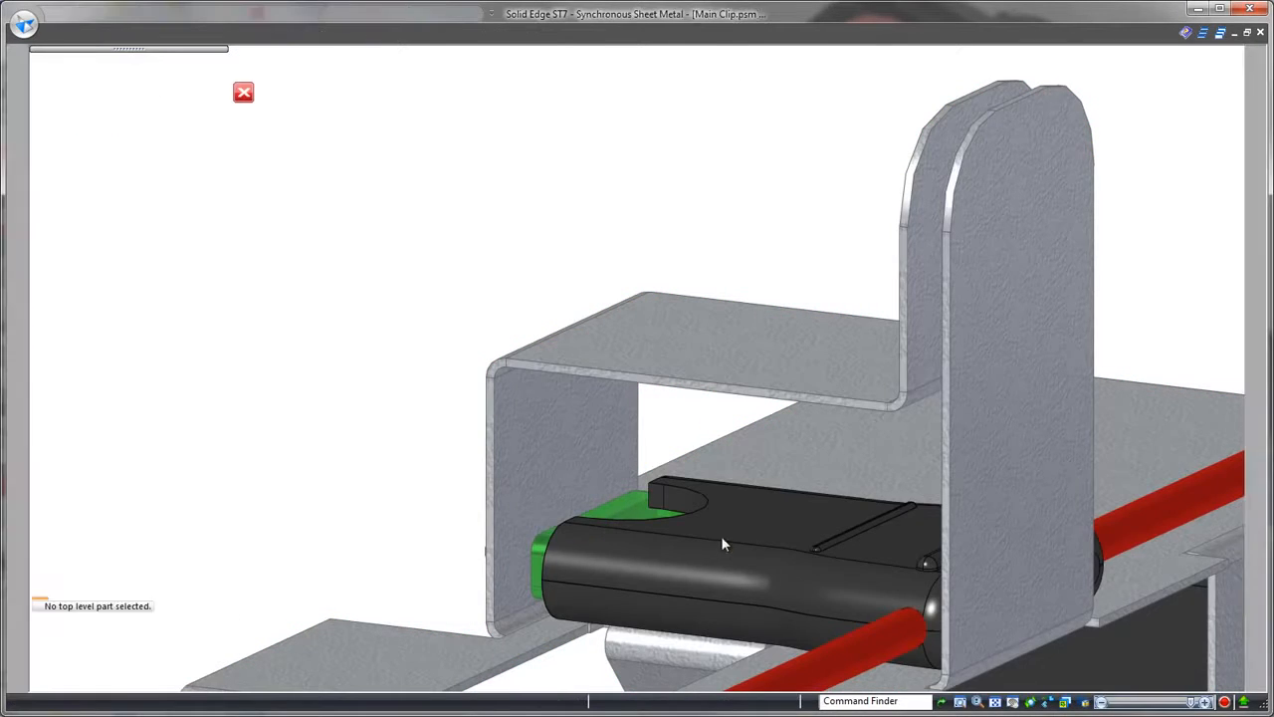
pyautogui.click(1209, 652)
pyautogui.scroll(2, 649, 233)
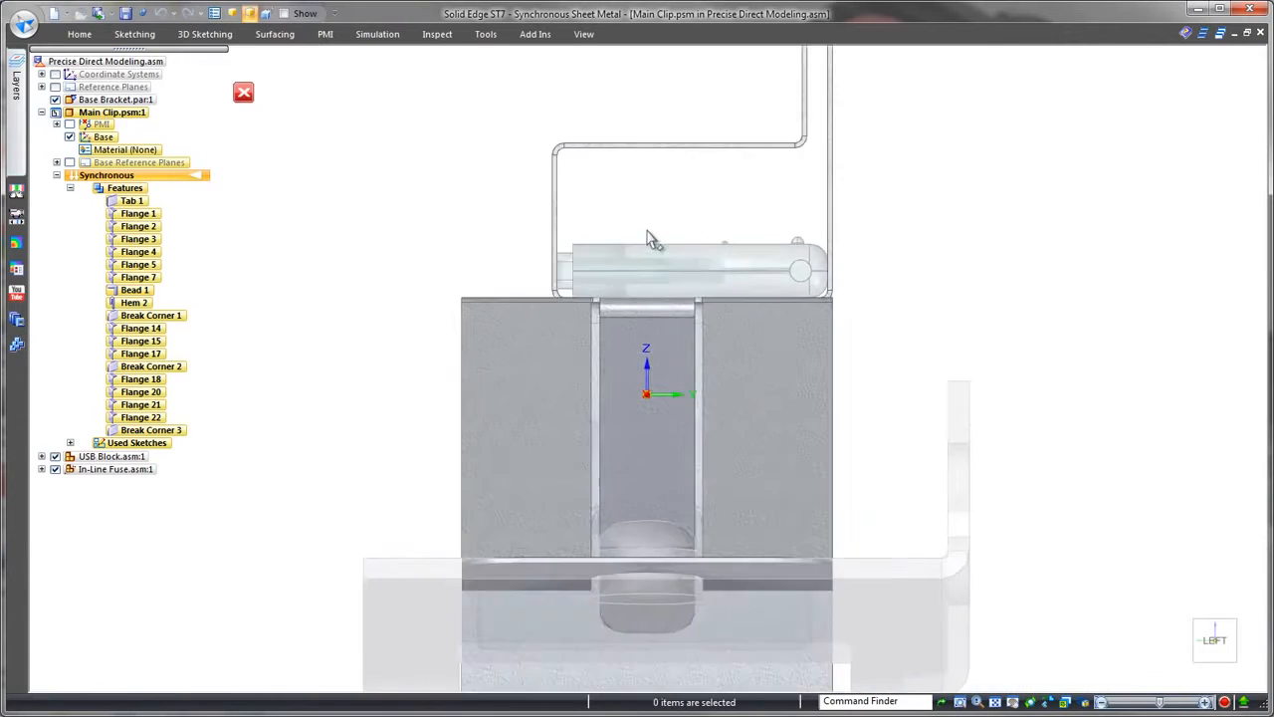
pyautogui.scroll(2, 663, 228)
# Step: Use Smart Dimension to dimension the overall outside height of the bridge's outer vertical wall
pyautogui.rightClick(681, 297)
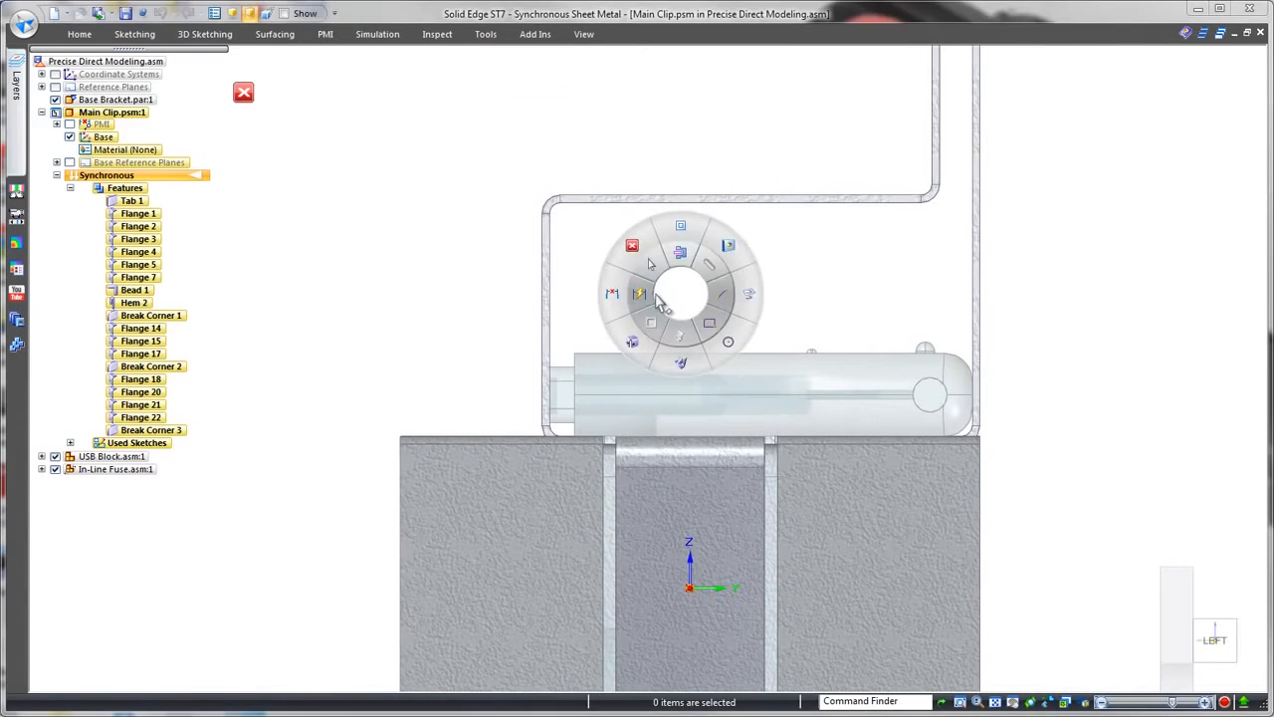
pyautogui.click(640, 294)
pyautogui.click(543, 290)
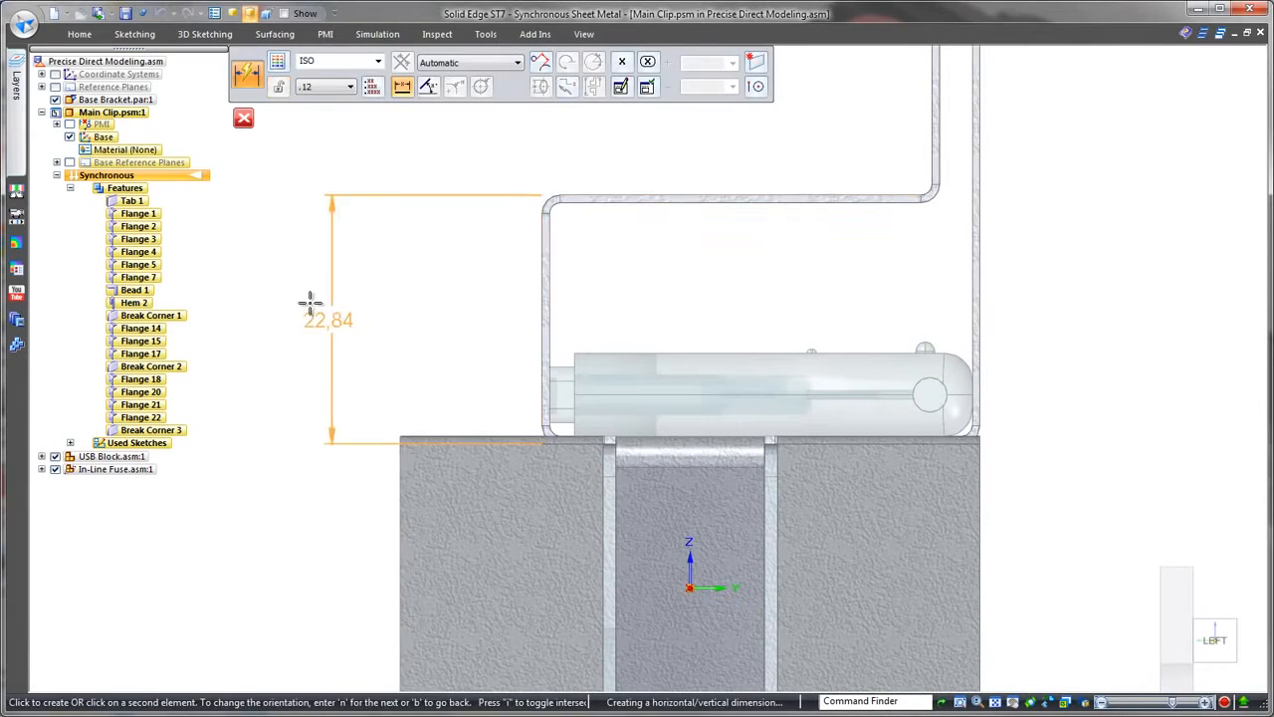
pyautogui.click(311, 302)
pyautogui.press('Escape')
# Step: Dimension the inside height of the bridge's outer vertical wall and set it to 9 mm
pyautogui.click(548, 304)
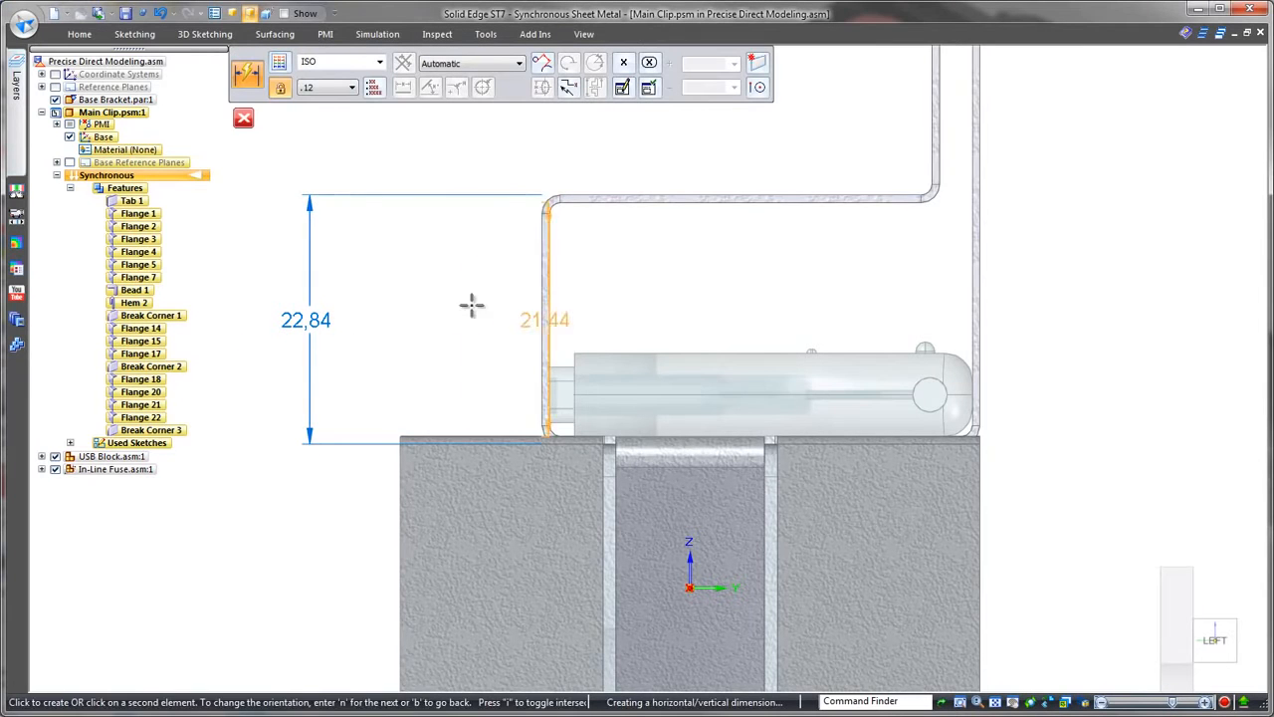
pyautogui.click(408, 313)
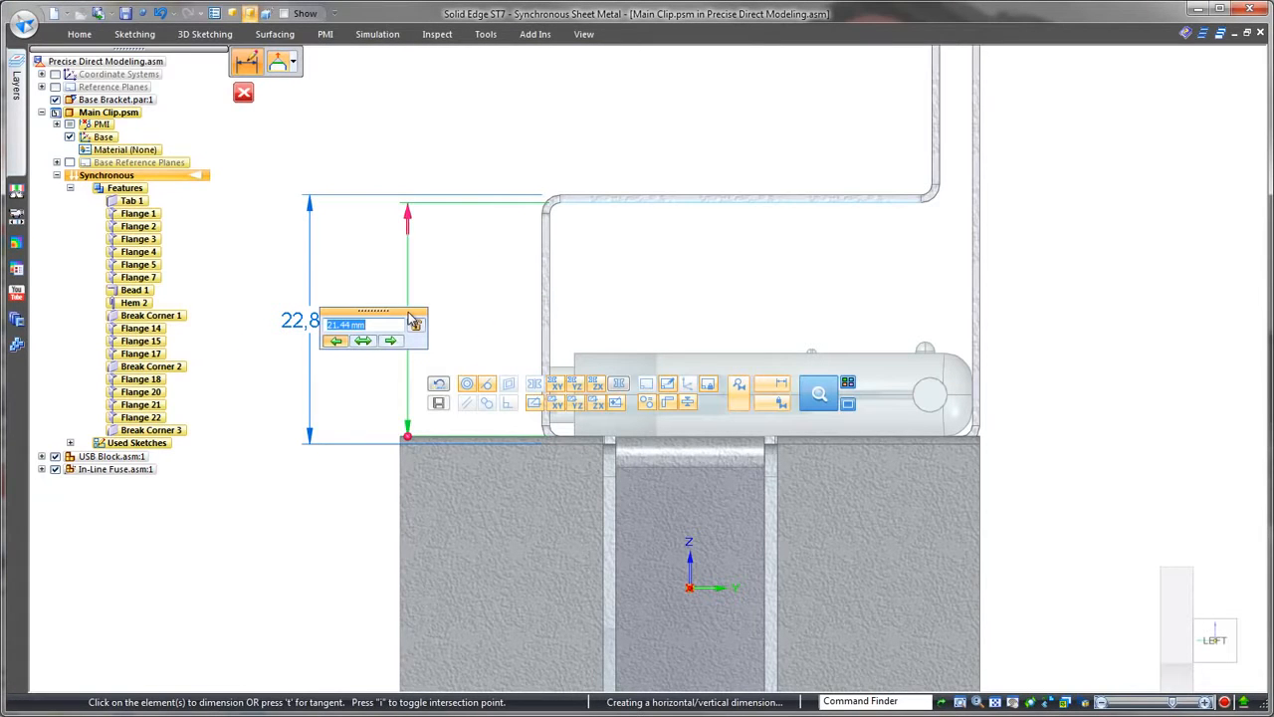
pyautogui.write('9')
pyautogui.press('Return')
pyautogui.press('Escape')
# Step: Set the bridge wall's overall outside height to 10 mm and close in-place editing to return to the assembly
pyautogui.click(322, 387)
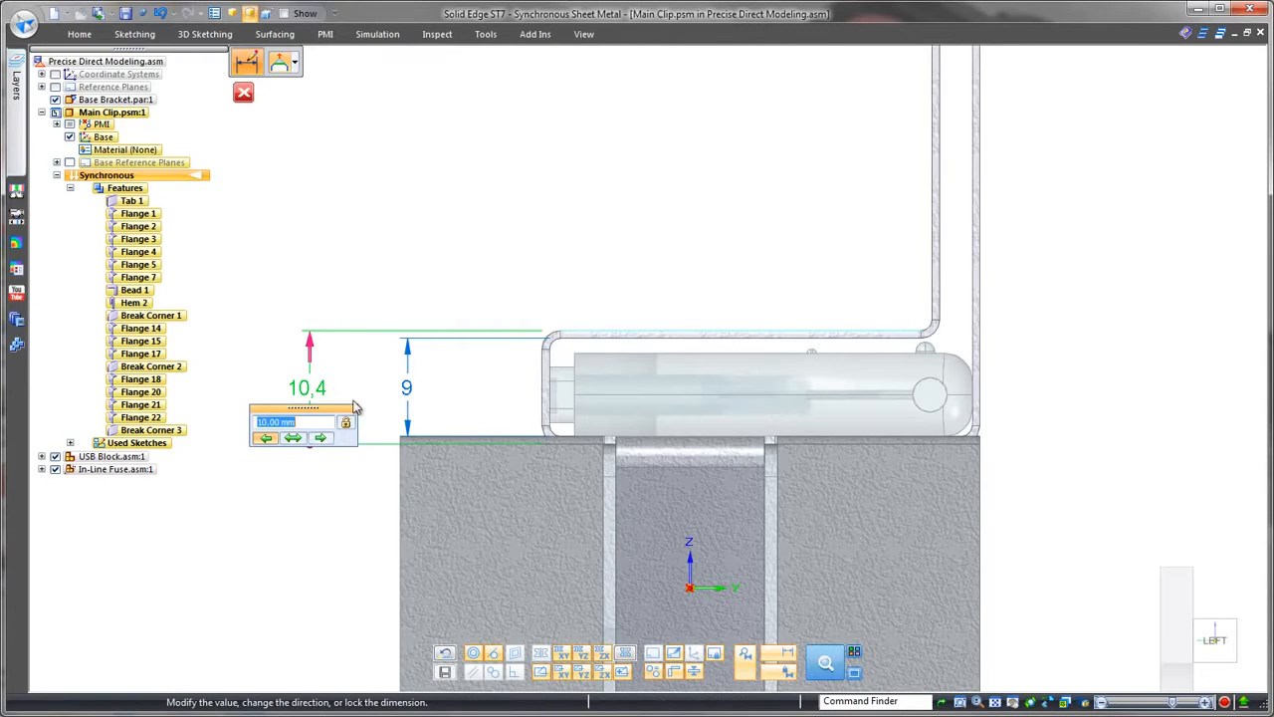
pyautogui.press('Return')
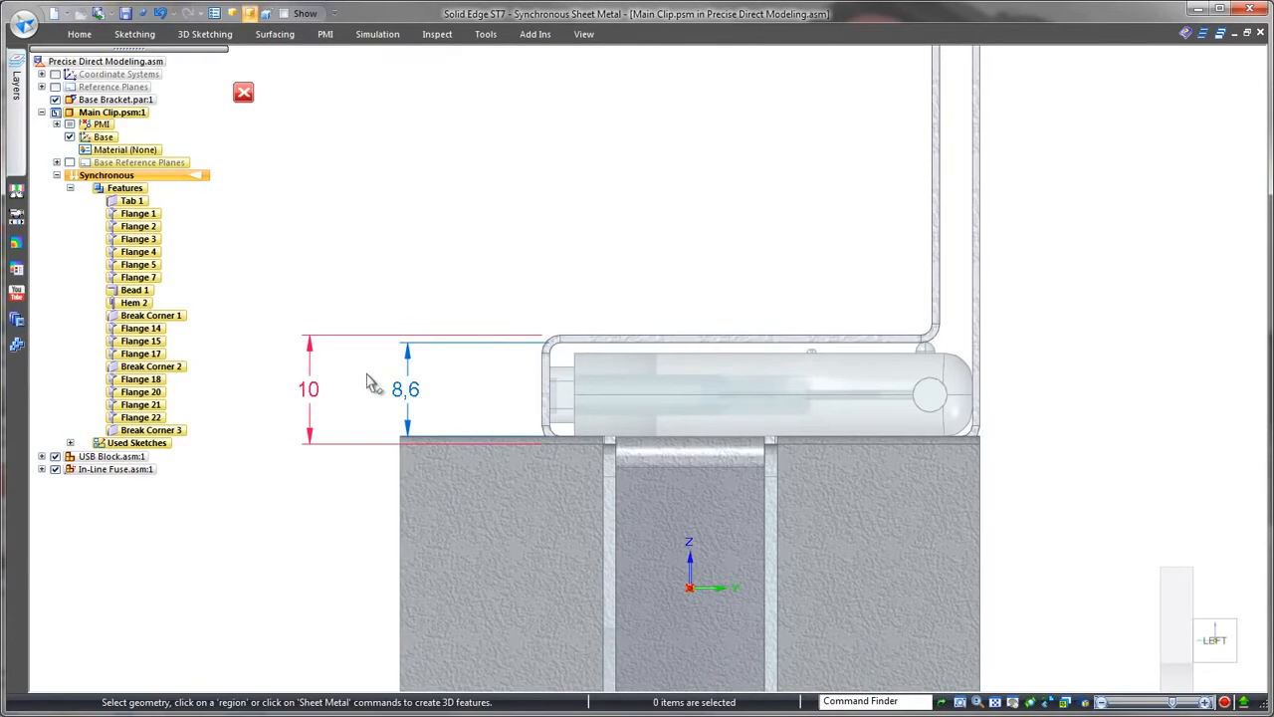
pyautogui.click(244, 93)
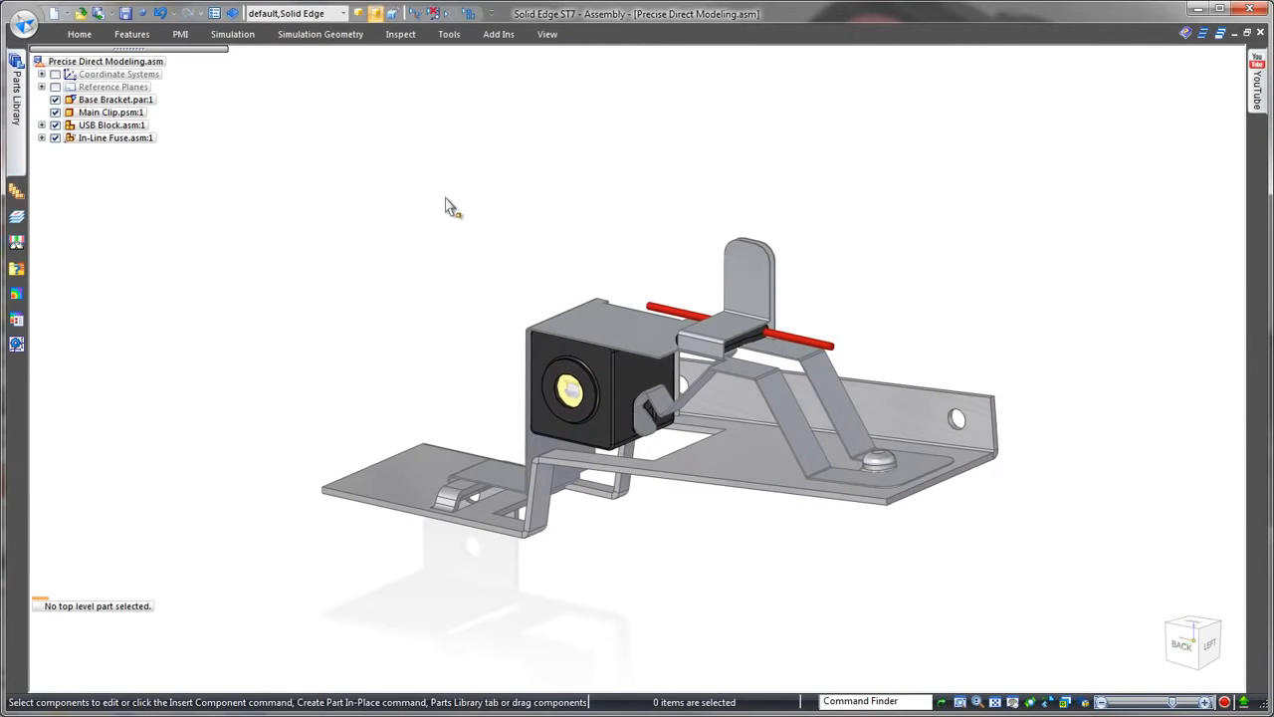
# Step: Create a new draft drawing from the Precise Direct Modeling assembly
pyautogui.click(65, 13)
pyautogui.click(75, 103)
pyautogui.click(616, 429)
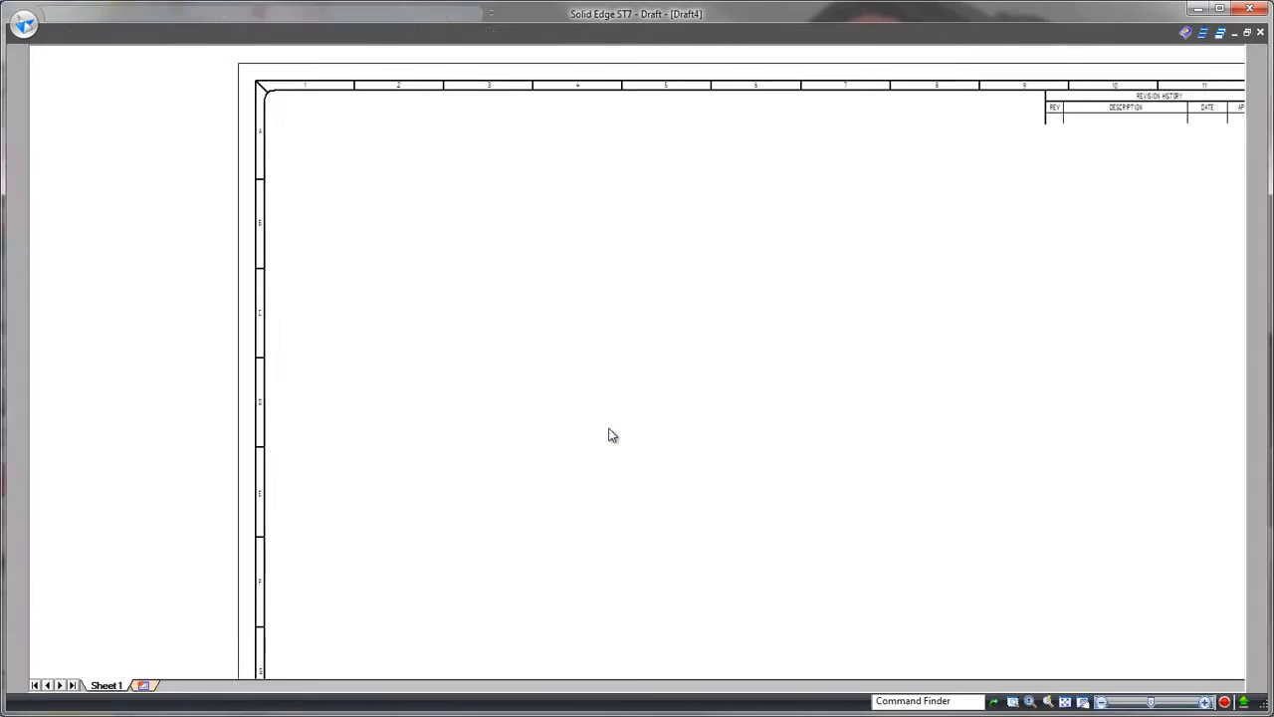
# Step: Define a user-defined primary view with a custom rotated pictorial orientation of the assembly
pyautogui.click(655, 64)
pyautogui.click(731, 247)
pyautogui.moveTo(772, 402)
pyautogui.mouseDown()
pyautogui.moveTo(444, 385)
pyautogui.moveTo(355, 356)
pyautogui.mouseUp()
pyautogui.click(997, 200)
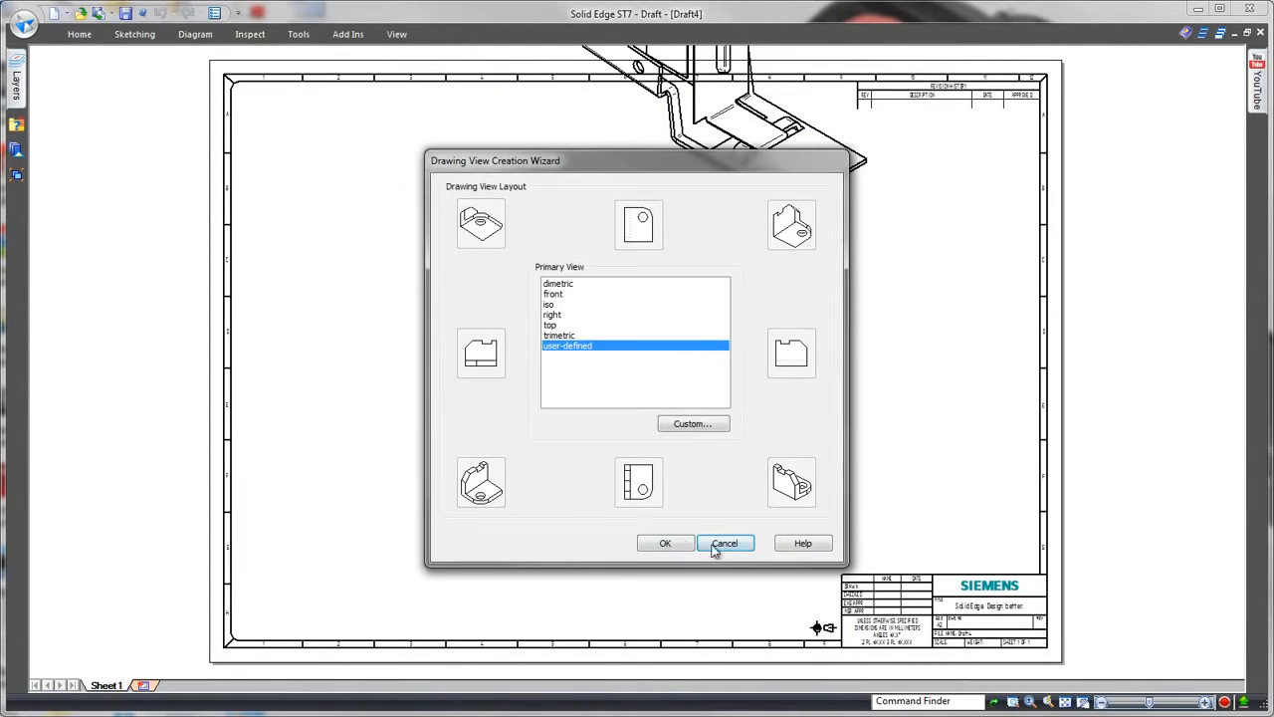
pyautogui.click(665, 546)
# Step: Apply shading to the assembly's pictorial view, reduce its scale and place it in the sheet's upper-right area
pyautogui.click(1025, 62)
pyautogui.click(1070, 130)
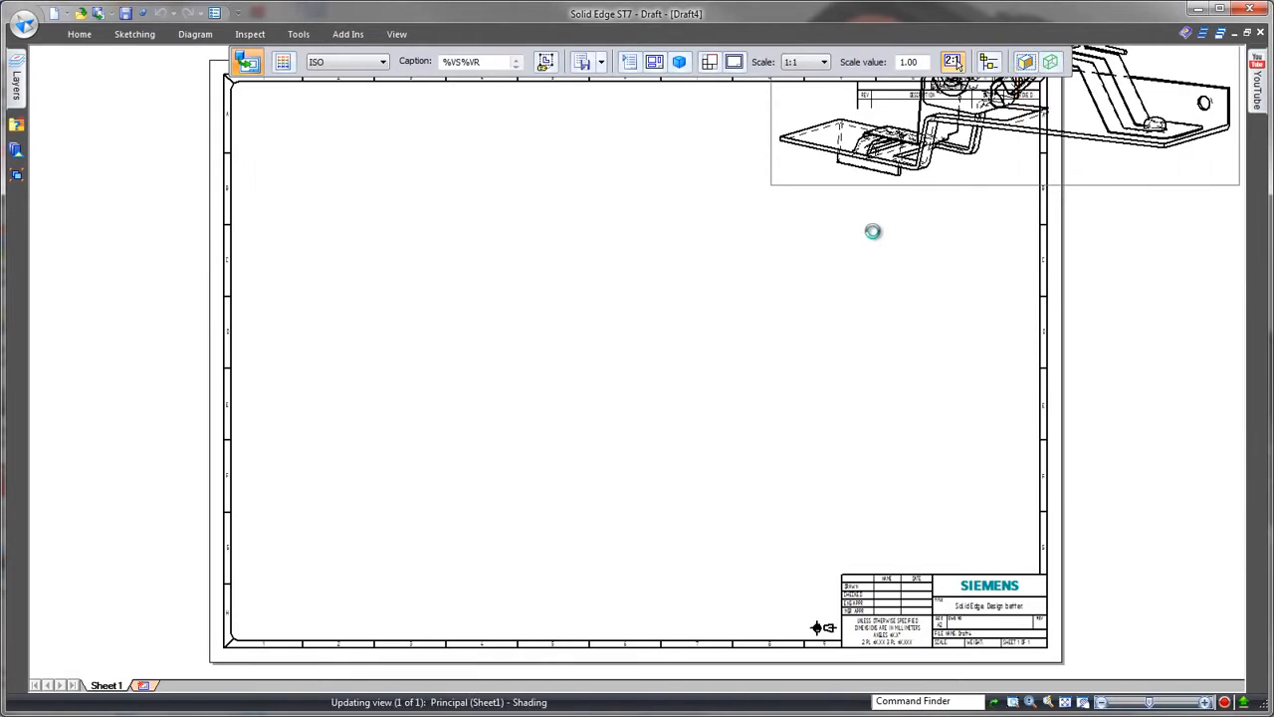
pyautogui.click(825, 63)
pyautogui.click(812, 140)
pyautogui.click(884, 186)
pyautogui.press('Escape')
# Step: Place a front view of the Main Clip on the sheet's lower left and project its side and top views
pyautogui.click(83, 37)
pyautogui.click(153, 83)
pyautogui.click(523, 283)
pyautogui.click(638, 595)
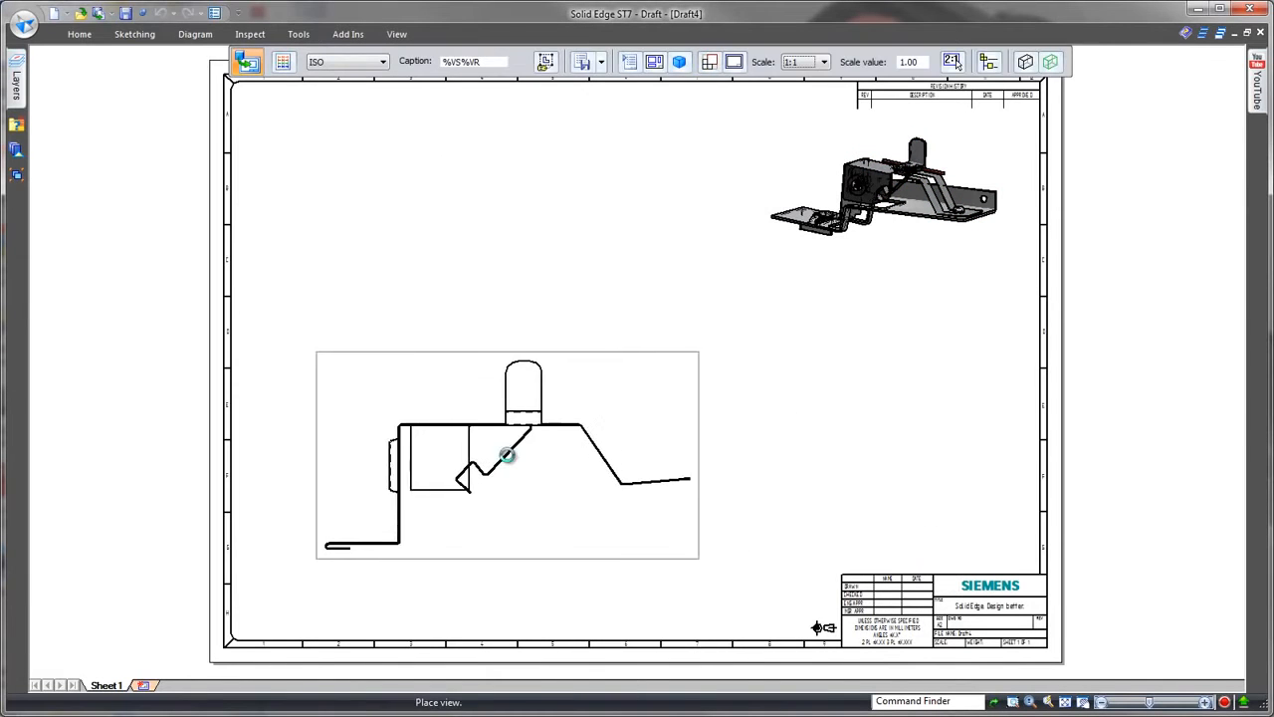
pyautogui.click(507, 454)
pyautogui.click(836, 453)
pyautogui.click(520, 226)
pyautogui.press('Escape')
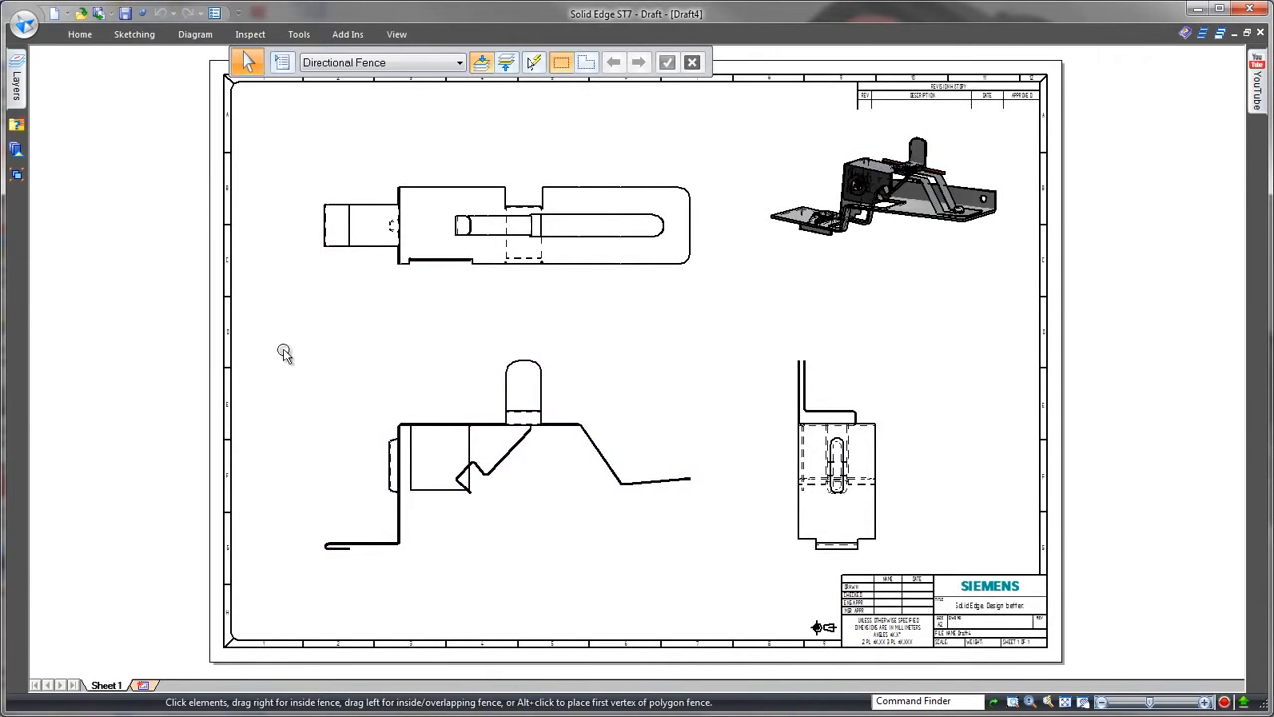
# Step: Retrieve the model dimensions into the Main Clip's front view and adjust the dimension placement
pyautogui.scroll(2, 421, 499)
pyautogui.click(84, 37)
pyautogui.click(633, 90)
pyautogui.click(585, 342)
pyautogui.press('Escape')
pyautogui.moveTo(598, 595); pyautogui.dragTo(677, 557, button='middle')
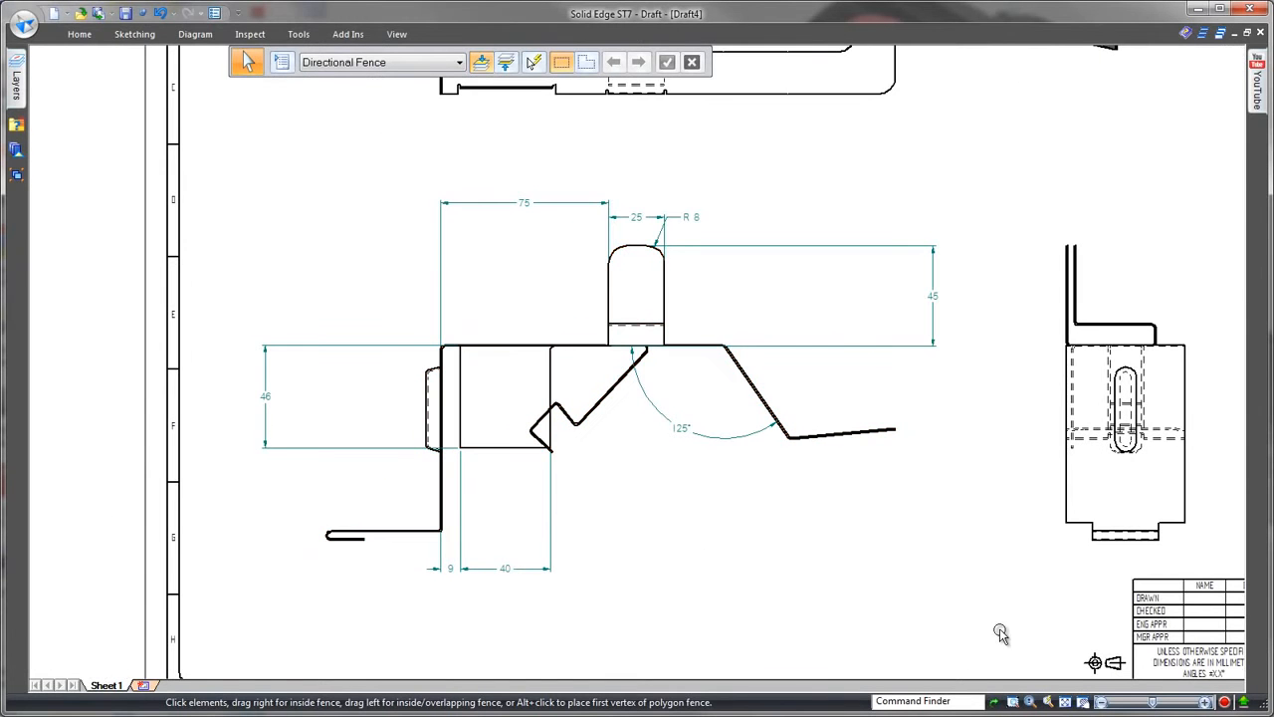